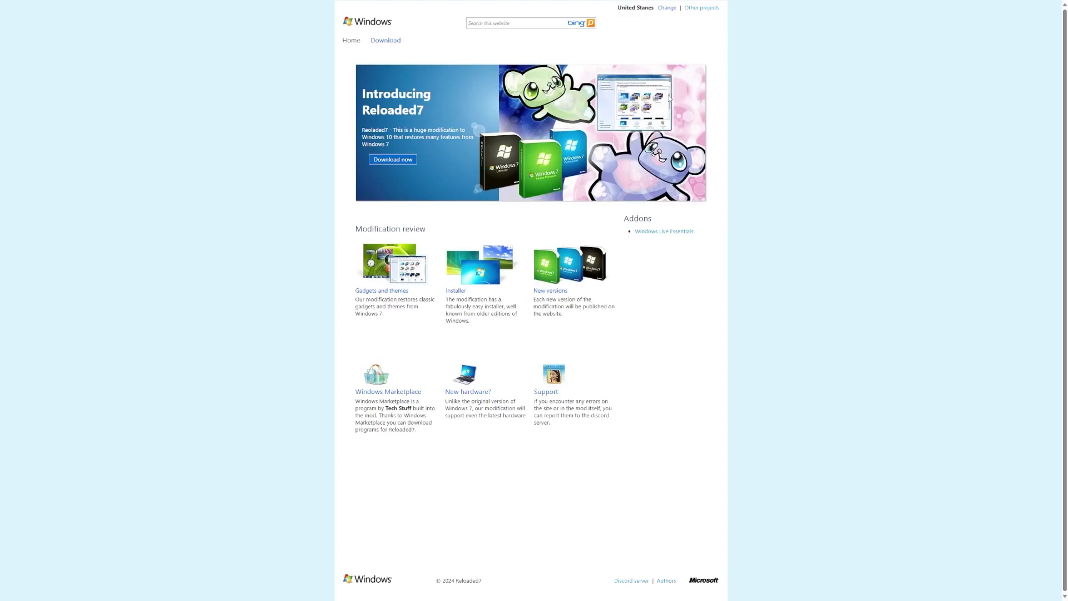
Look over the Reloaded7Release11.iso page and its authors list, then decline the Chrome recommendation
drag(625, 8, 654, 8)
click(360, 132)
drag(454, 137, 474, 137)
click(666, 581)
drag(22, 14, 32, 16)
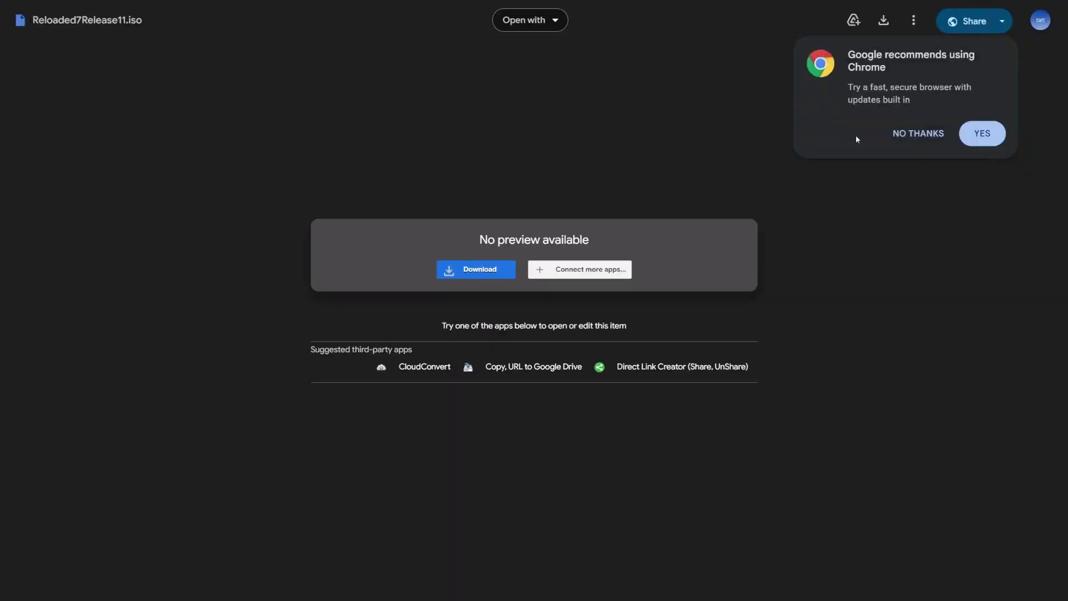
click(894, 138)
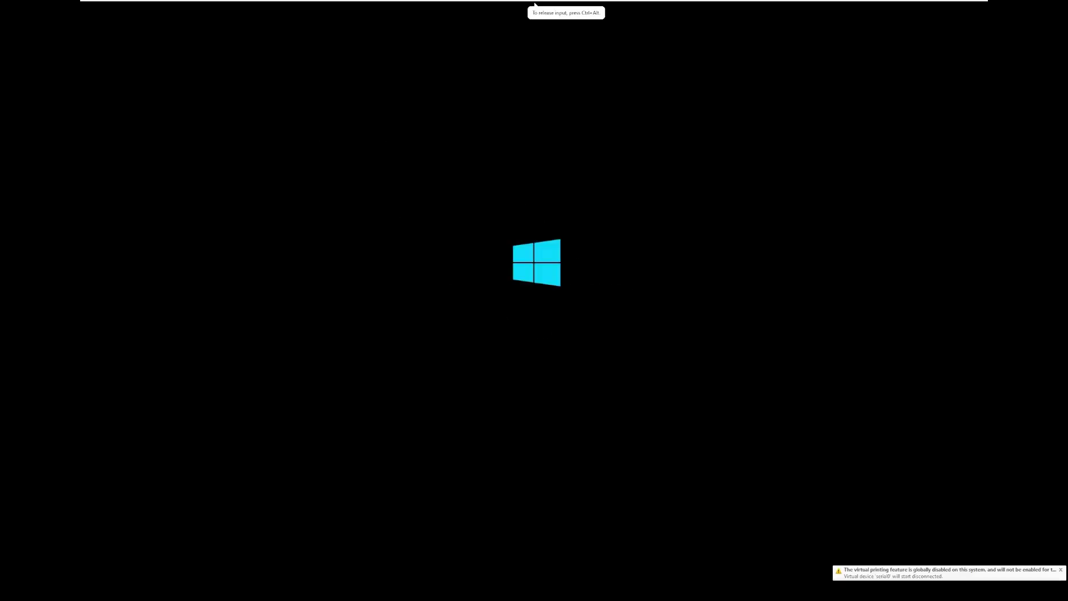
Boot the Reloaded7 VM with its display set to Keep Aspect Ratio Stretch
key(ctrl+alt)
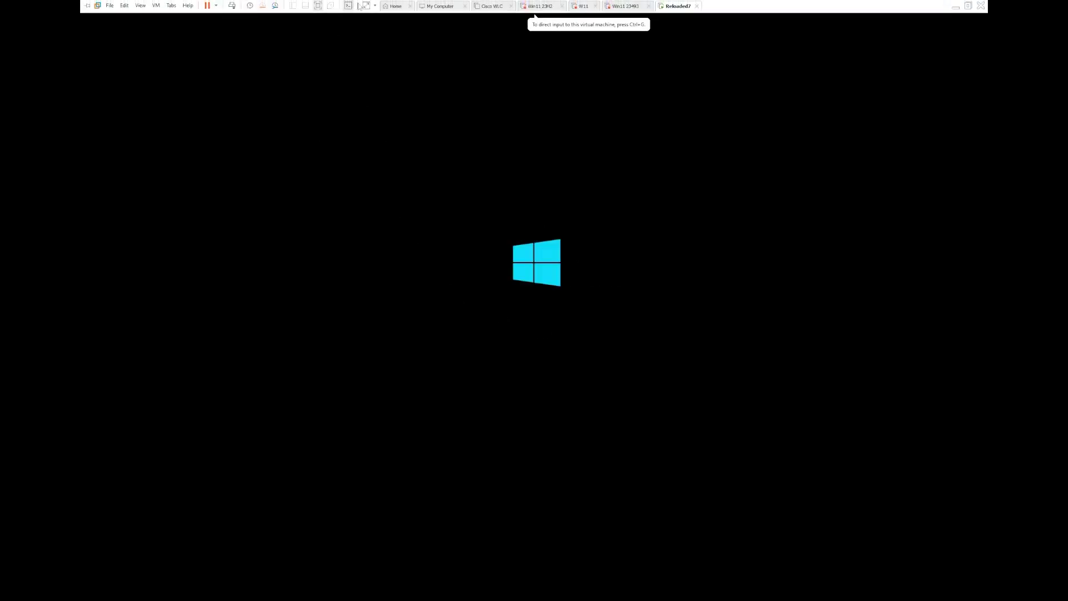
click(375, 6)
click(386, 18)
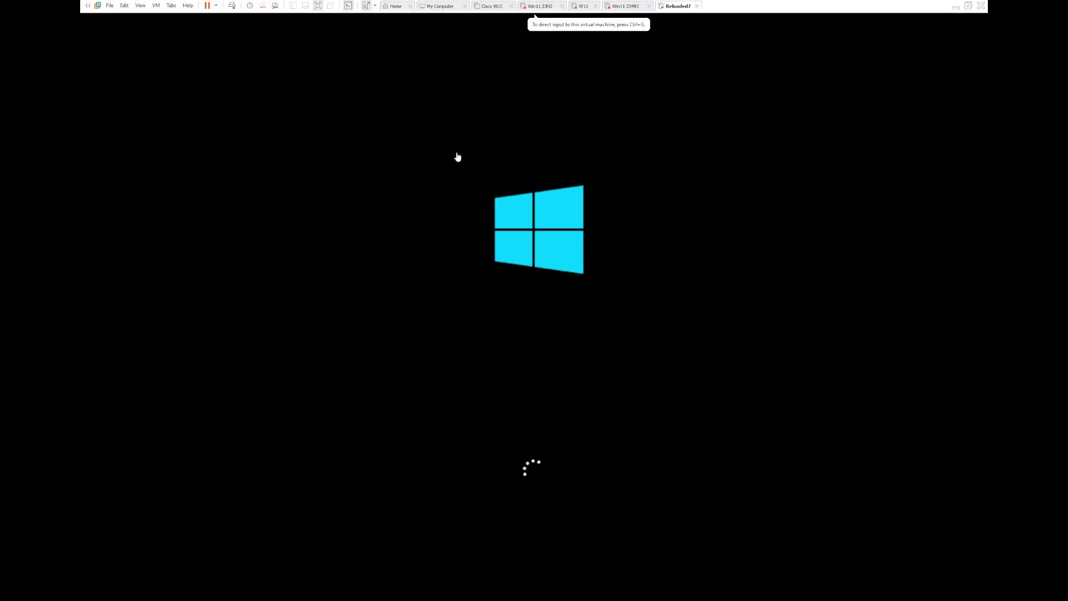
click(457, 162)
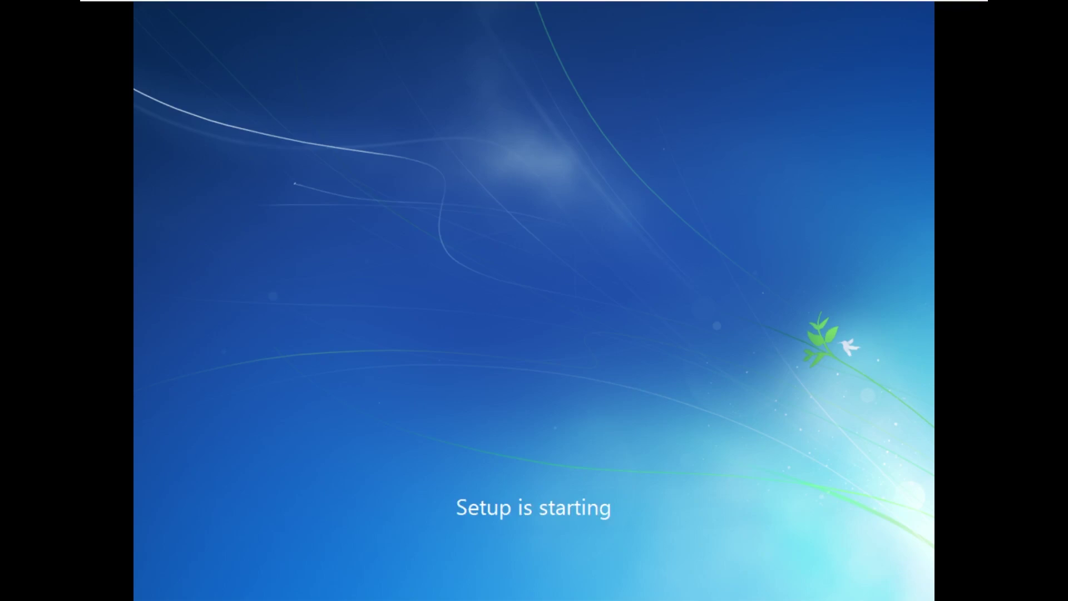
Accept English (United States) settings and install Windows onto the 60 GB Drive 0 unallocated space
click(349, 278)
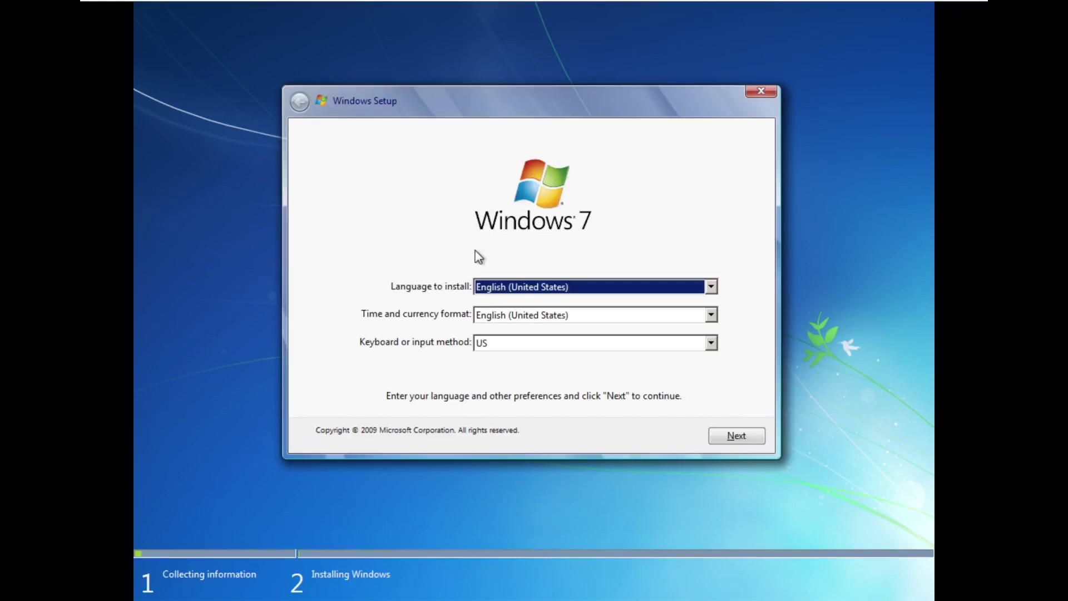
click(733, 435)
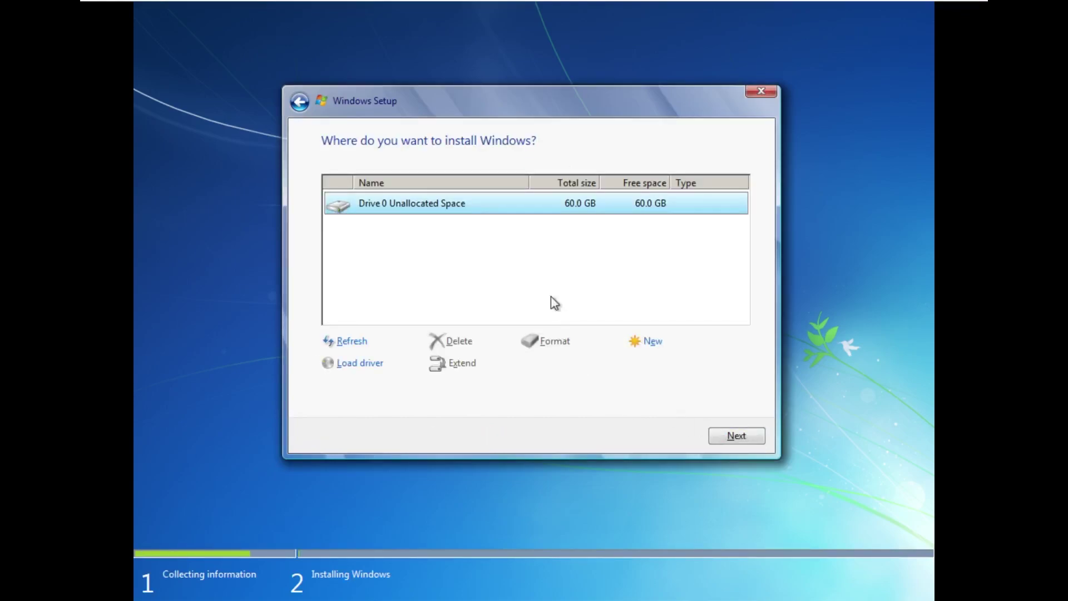
click(751, 435)
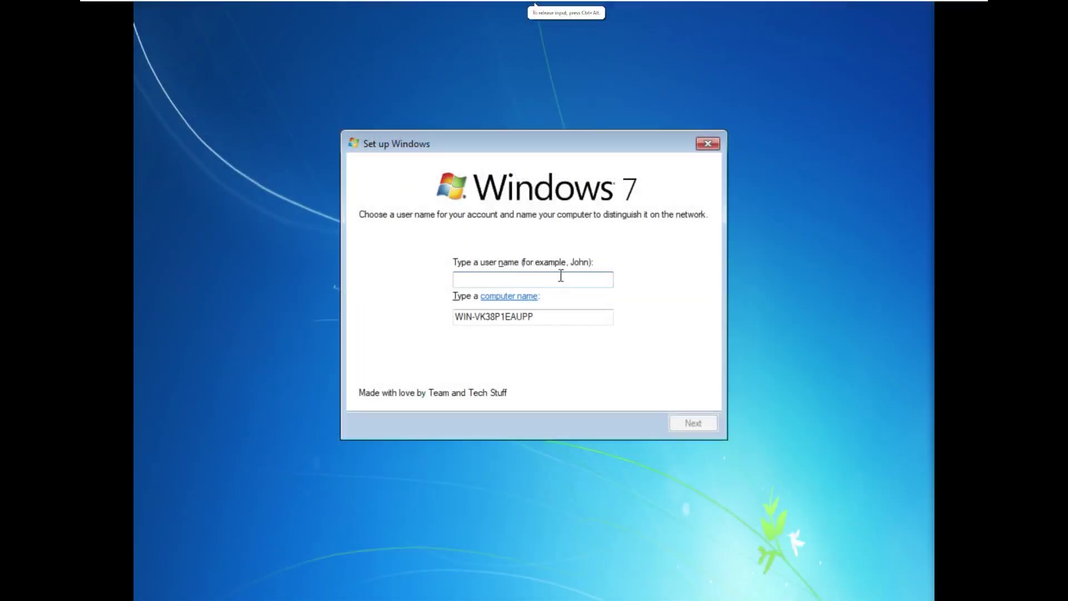
Enter a user name for the new account and continue with a blank password
mouse_move(501, 151)
mouse_down()
mouse_move(525, 156)
mouse_move(505, 164)
mouse_move(514, 174)
mouse_move(510, 149)
mouse_up()
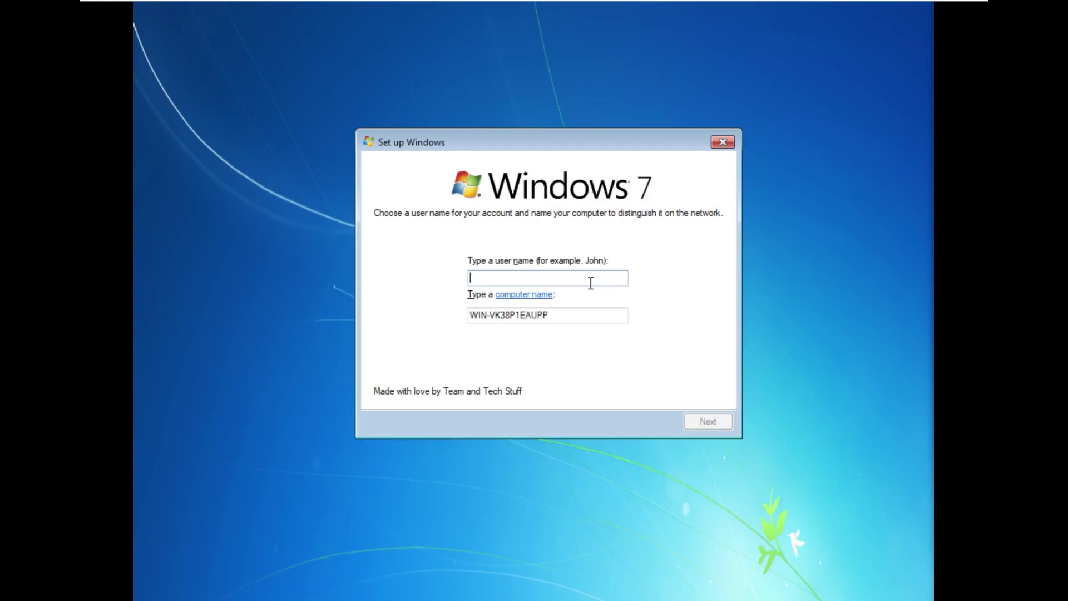
text(Wal)
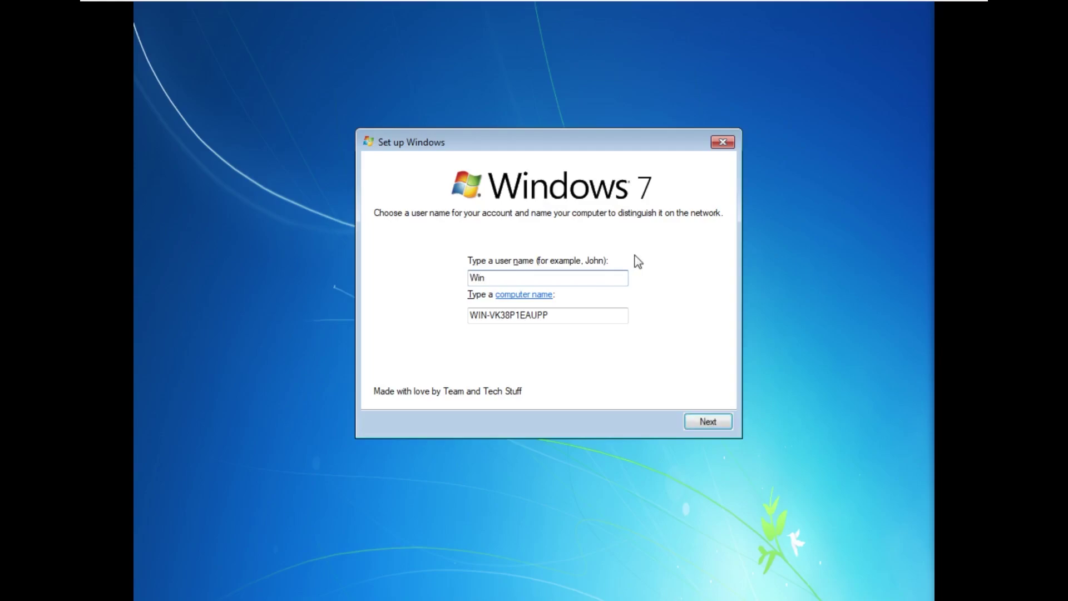
click(694, 421)
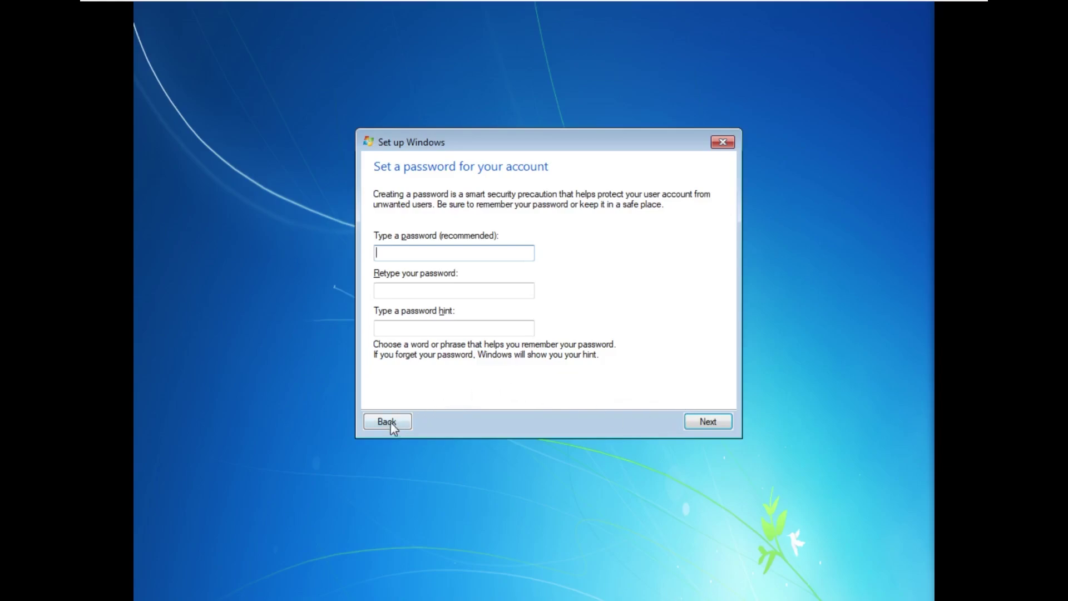
drag(528, 142, 513, 149)
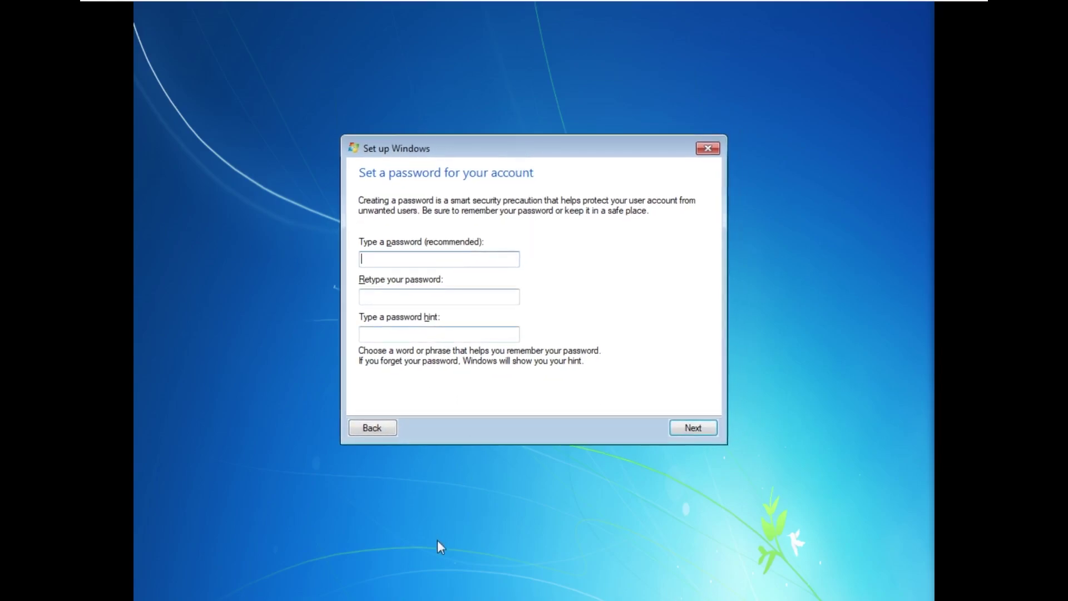
mouse_move(381, 2)
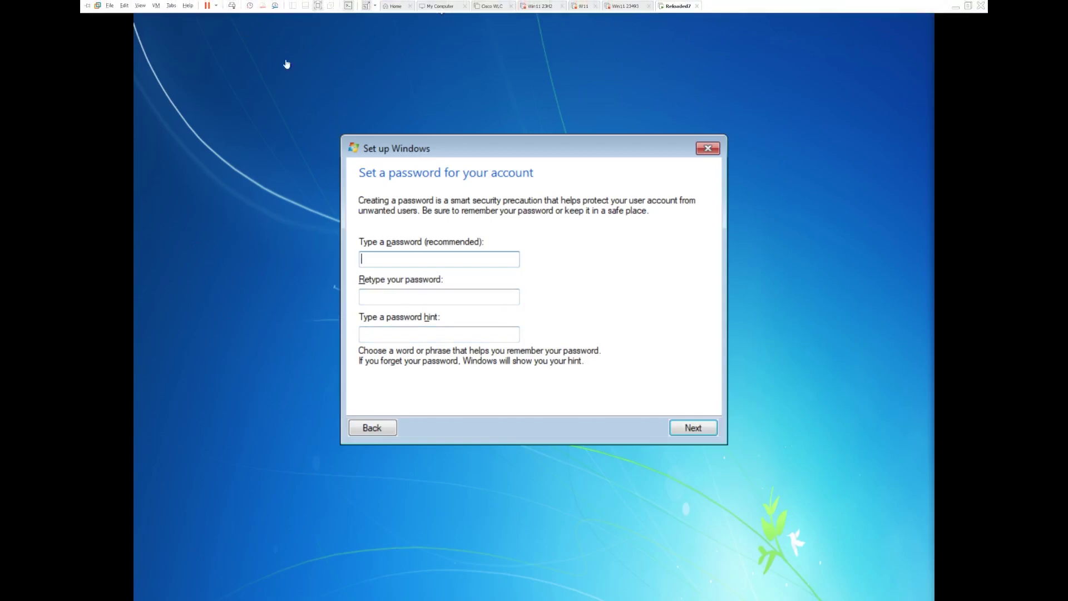
click(689, 433)
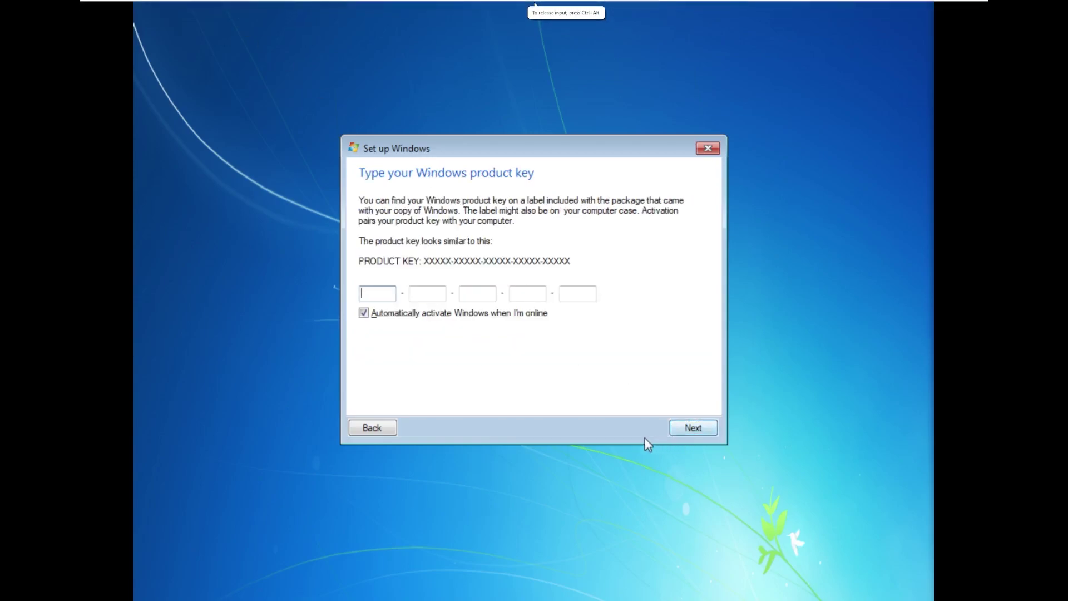
Skip the product key page without entering a key
click(705, 427)
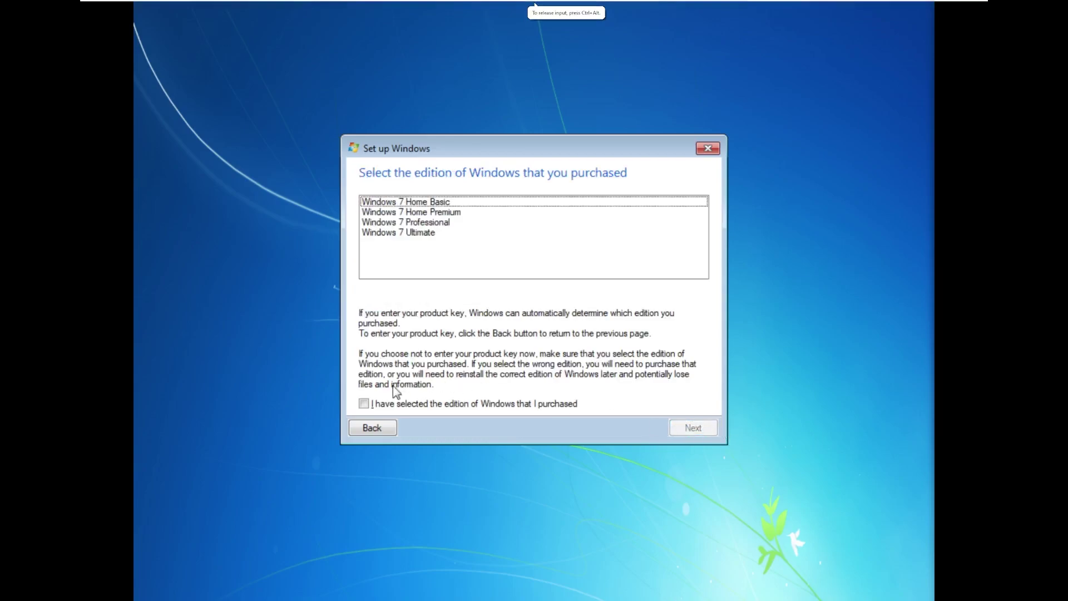
click(377, 429)
click(707, 432)
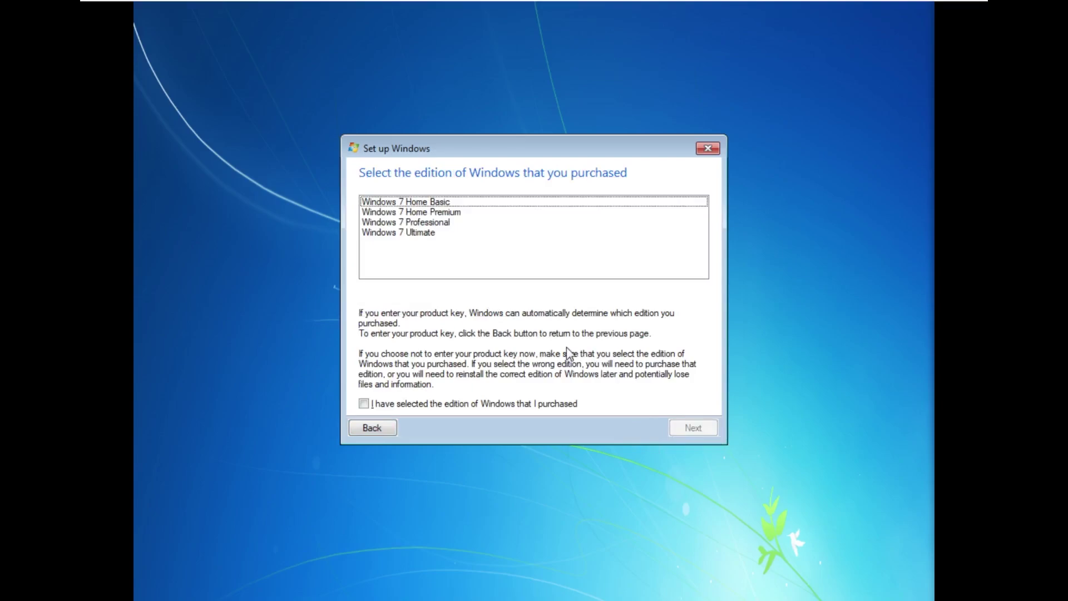
Choose Windows 7 Professional, confirm it was purchased, and keep default personalisation and date/time
click(487, 232)
click(480, 223)
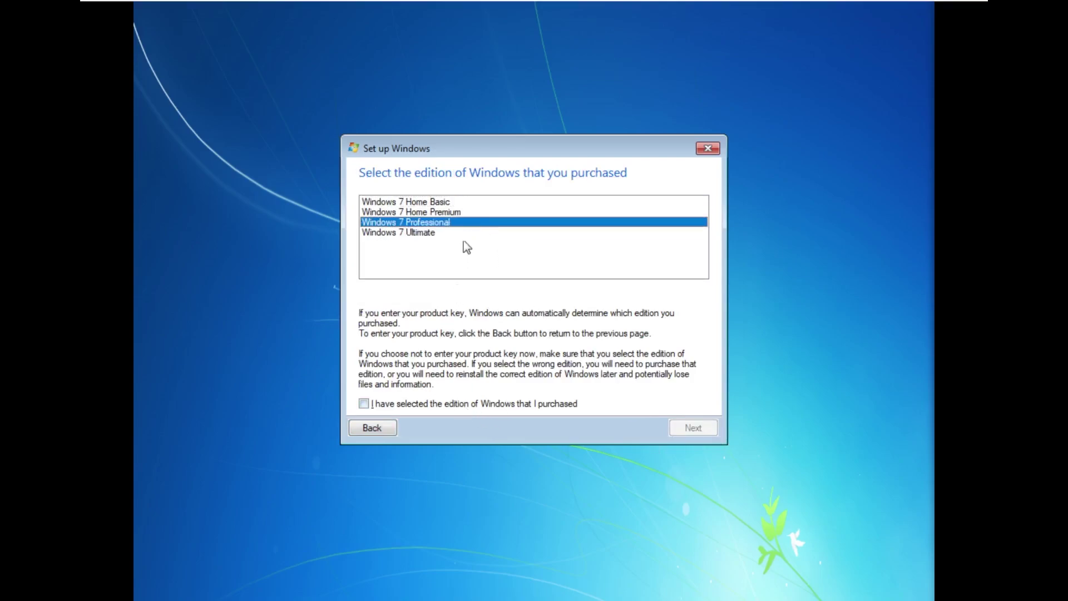
click(519, 403)
click(692, 432)
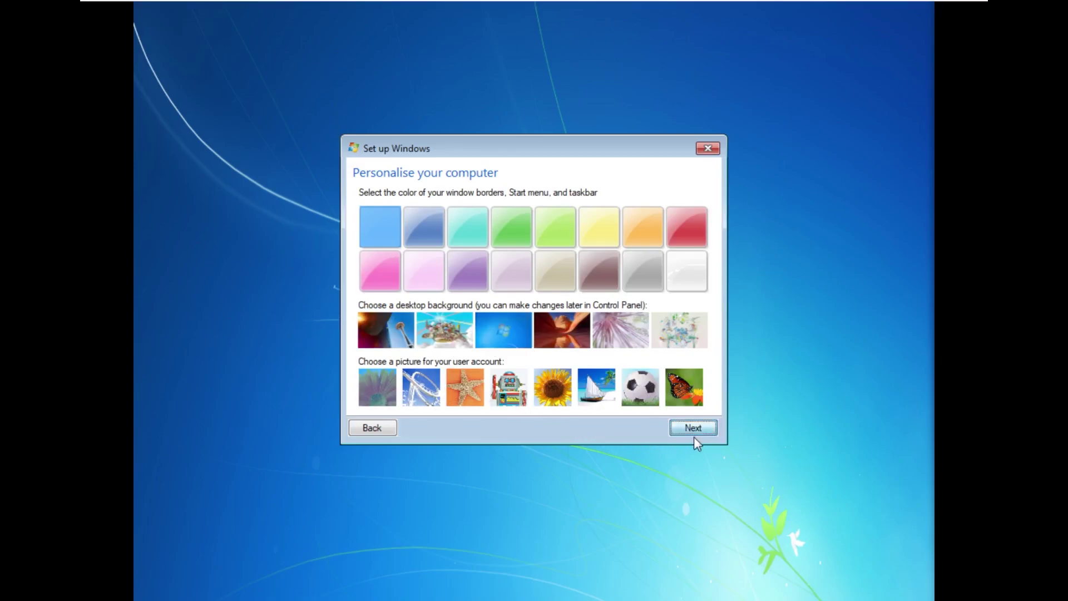
click(685, 422)
click(685, 422)
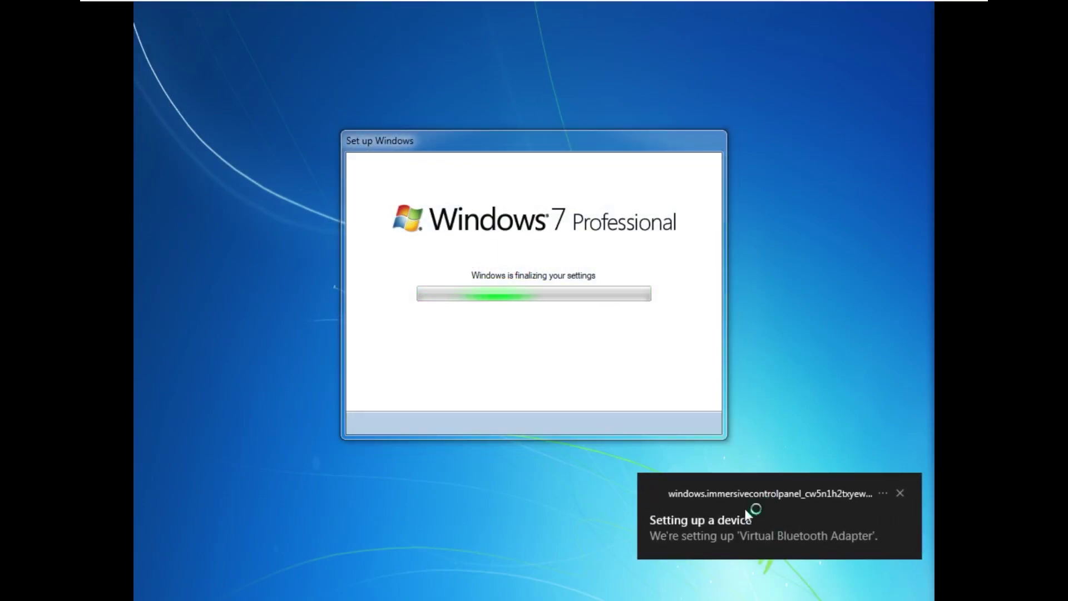
Dismiss the device notification and reposition the Set up Windows dialog while the desktop loads
click(899, 492)
drag(580, 144, 527, 139)
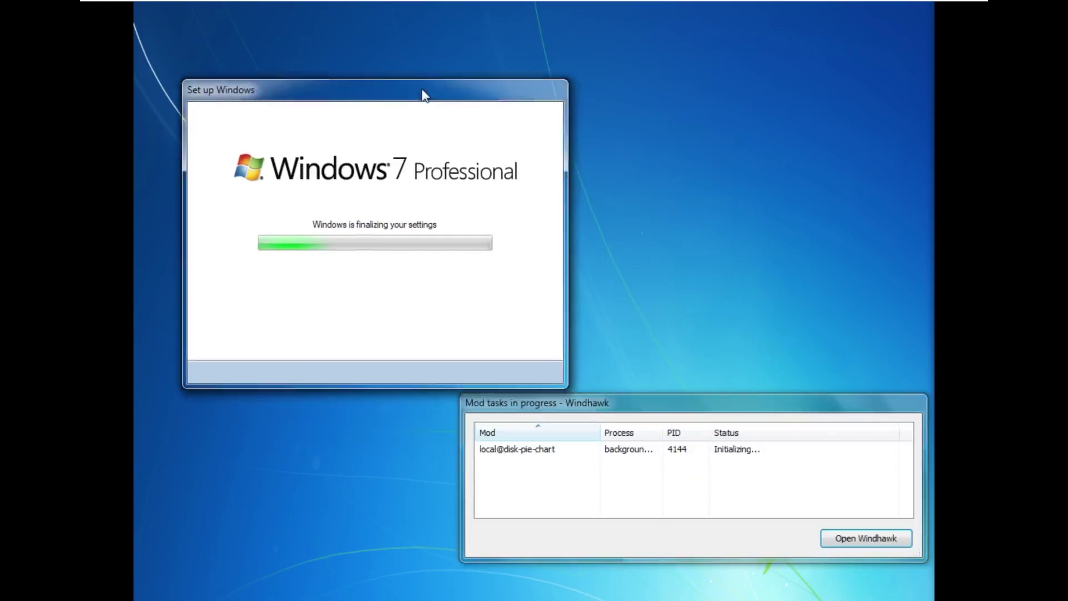
drag(423, 94, 540, 158)
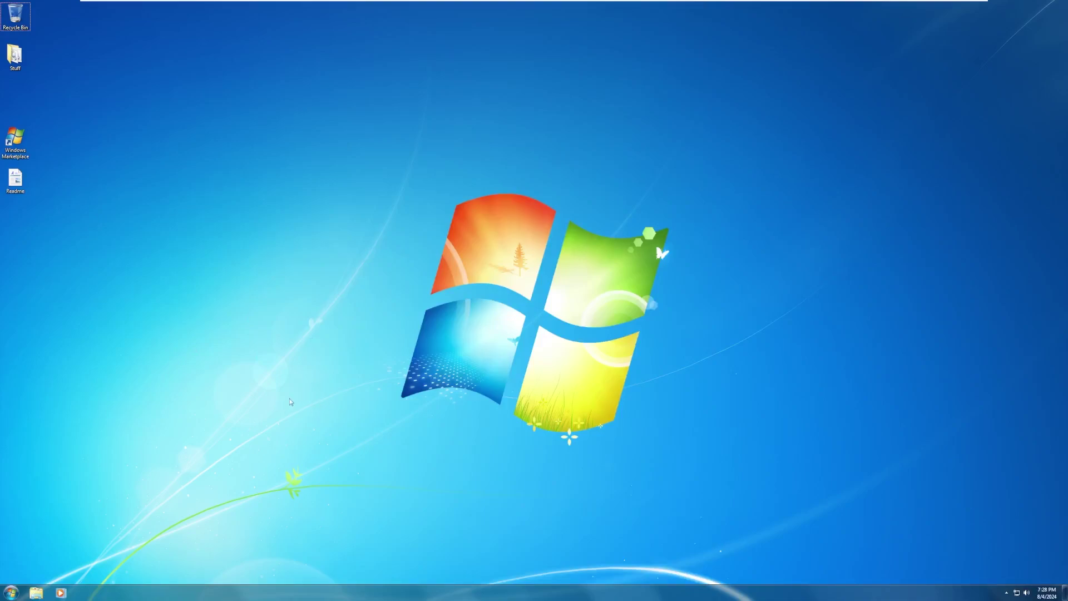
Browse Control Panel's Network and Sharing Center and Personalization pages
click(11, 592)
click(136, 501)
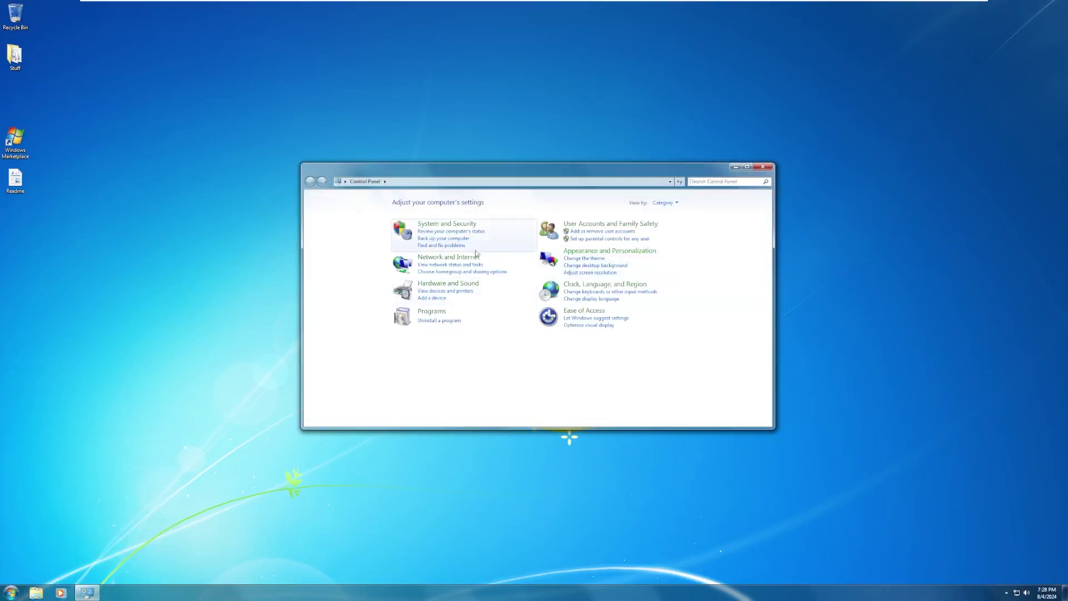
click(447, 257)
click(465, 202)
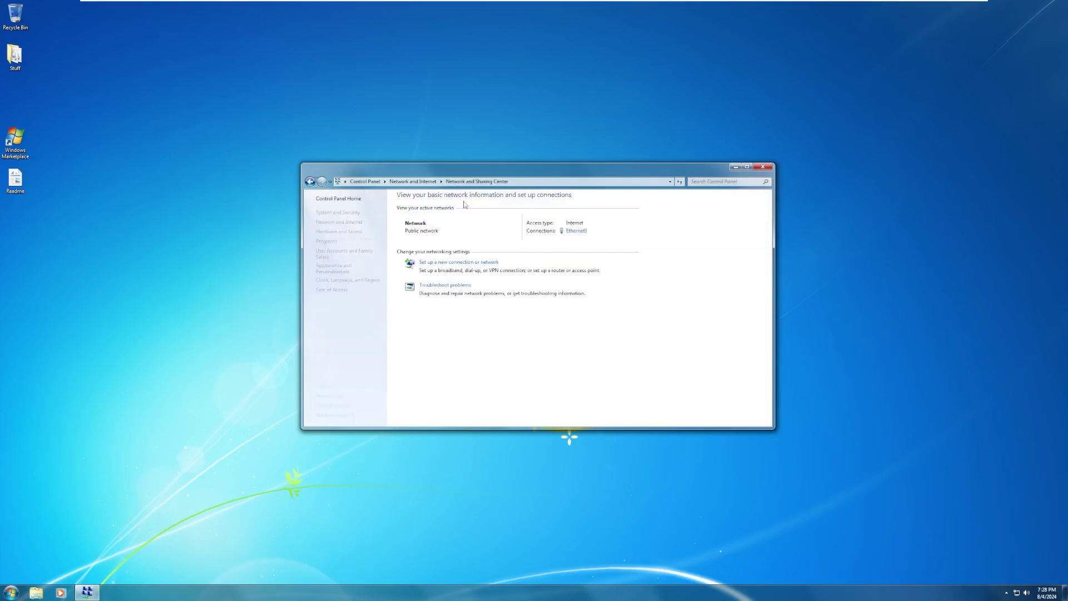
key(alt+Left)
key(alt+Left)
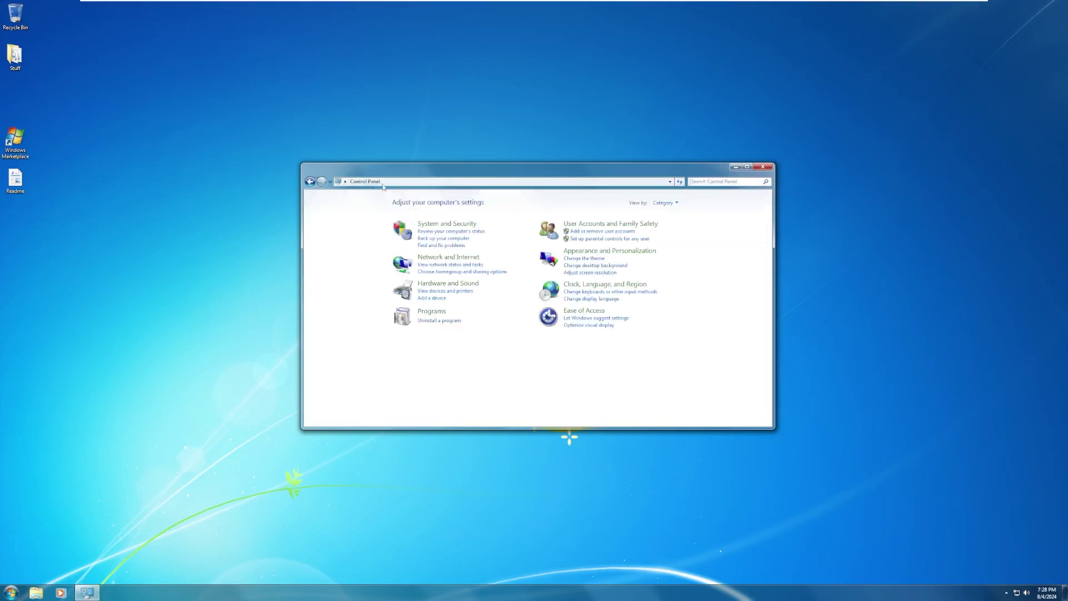
click(598, 246)
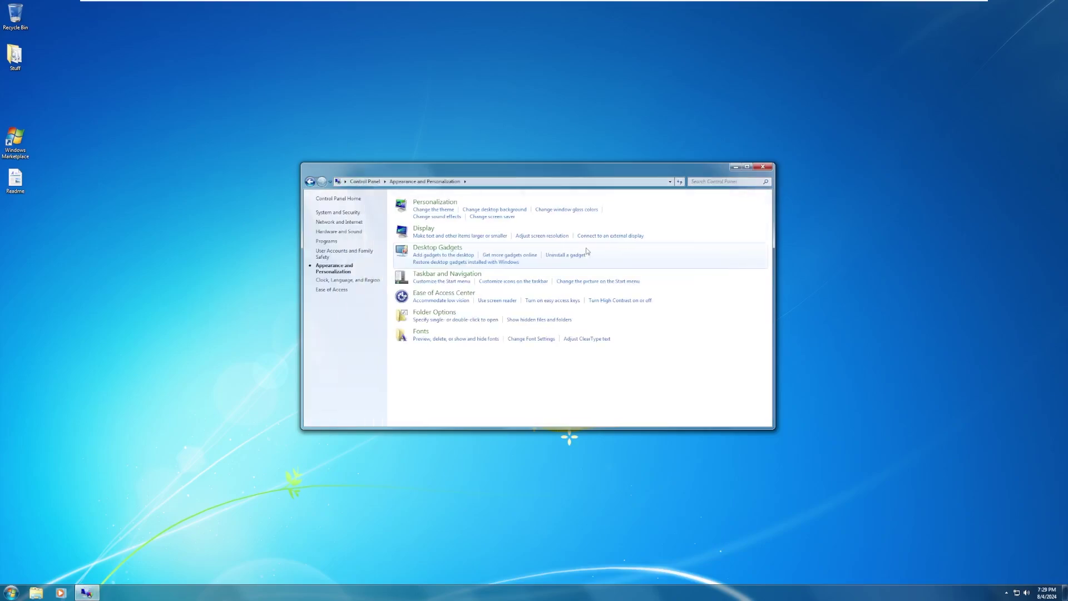
click(429, 206)
key(alt+Left)
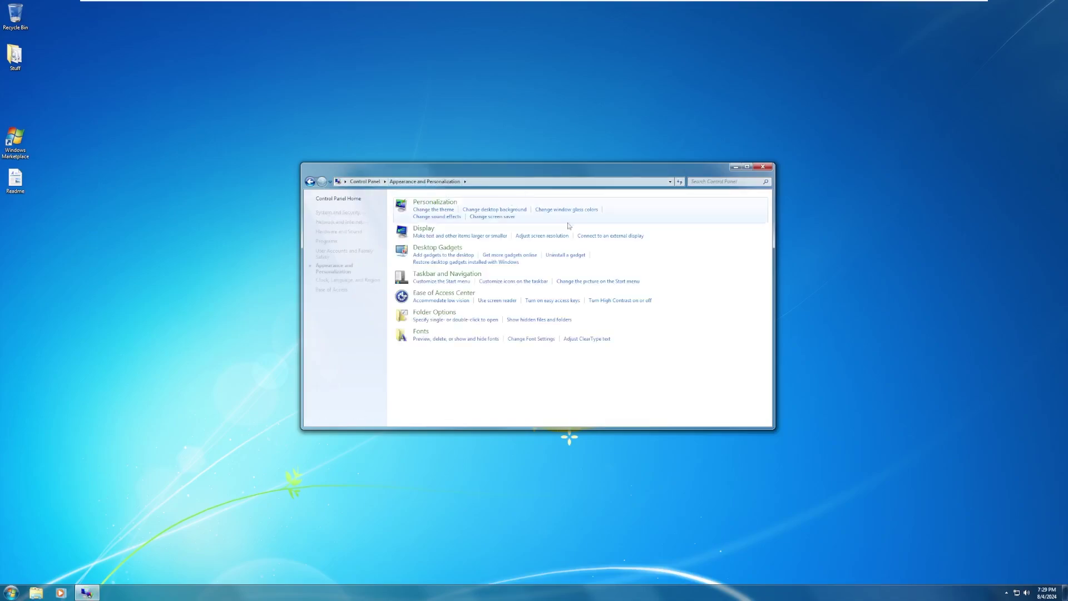
Set the screen resolution to 2560 × 1440, keep it, and pick a VMware display fit option
click(536, 236)
click(502, 284)
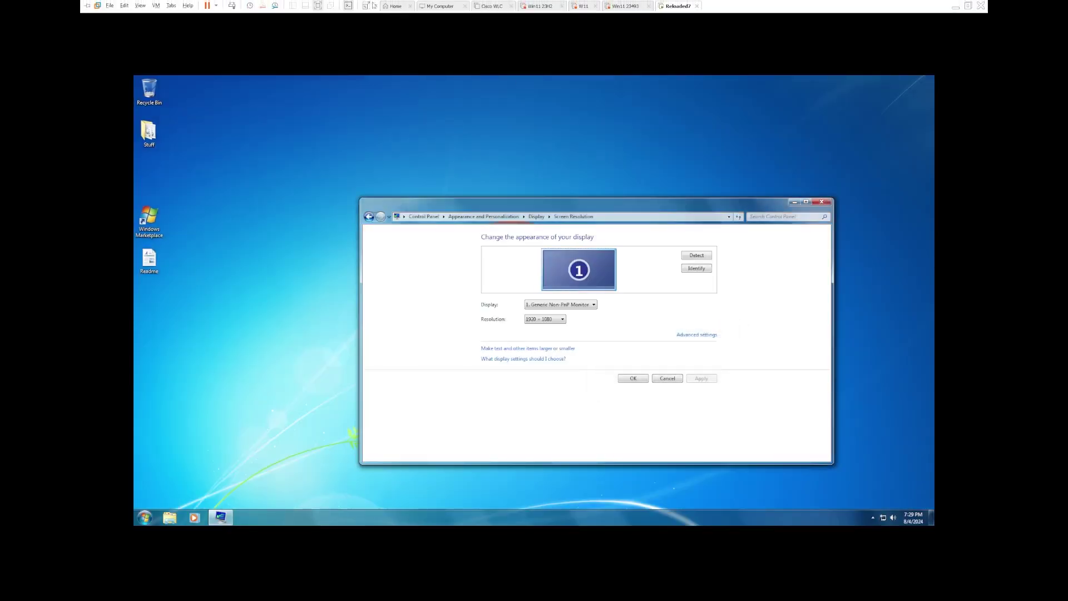
click(367, 5)
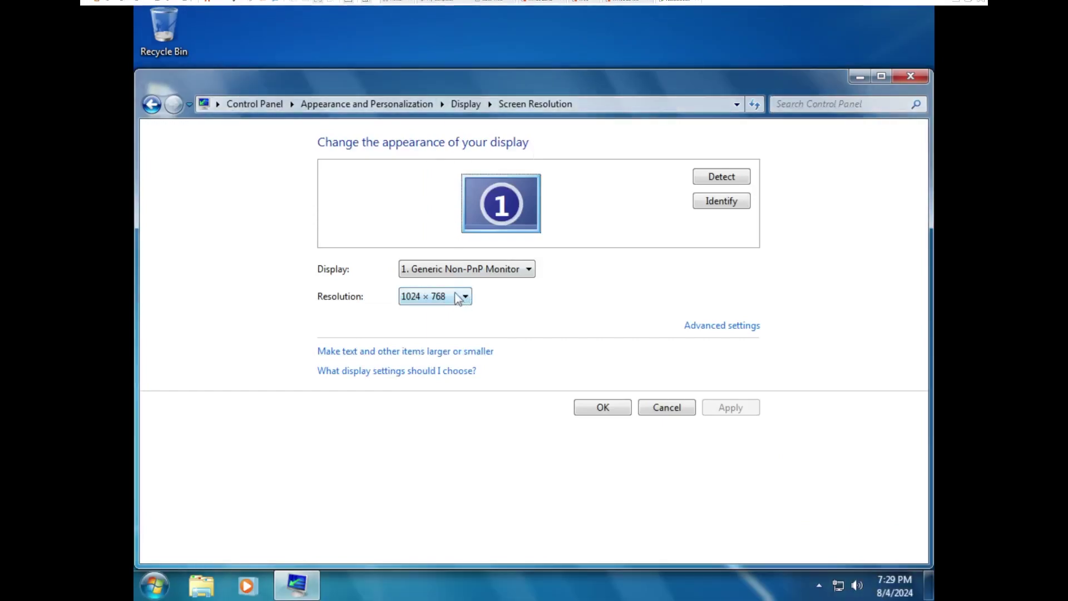
mouse_move(327, 5)
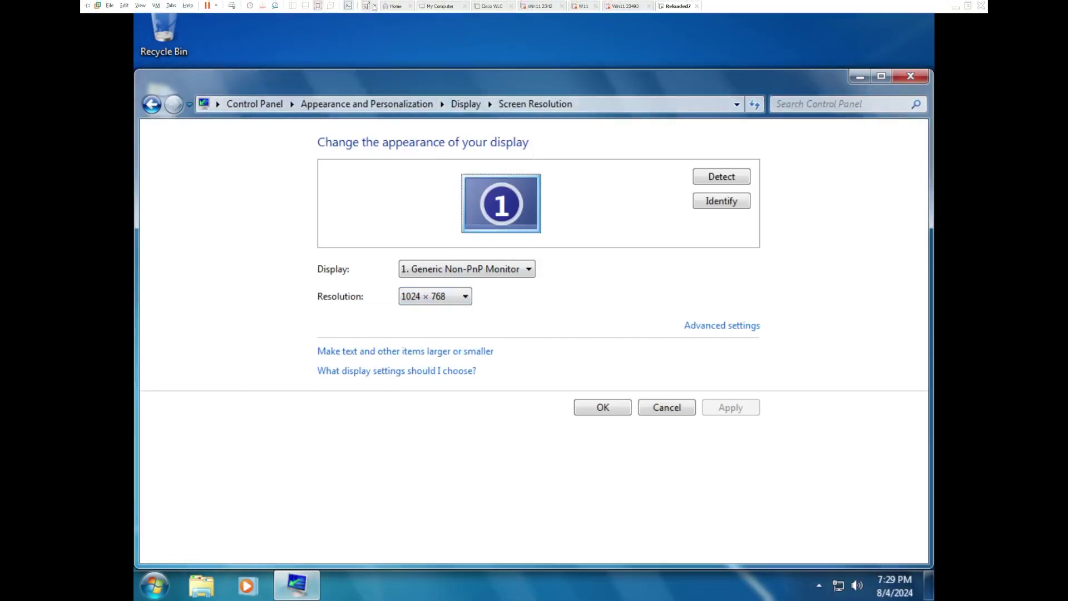
click(375, 7)
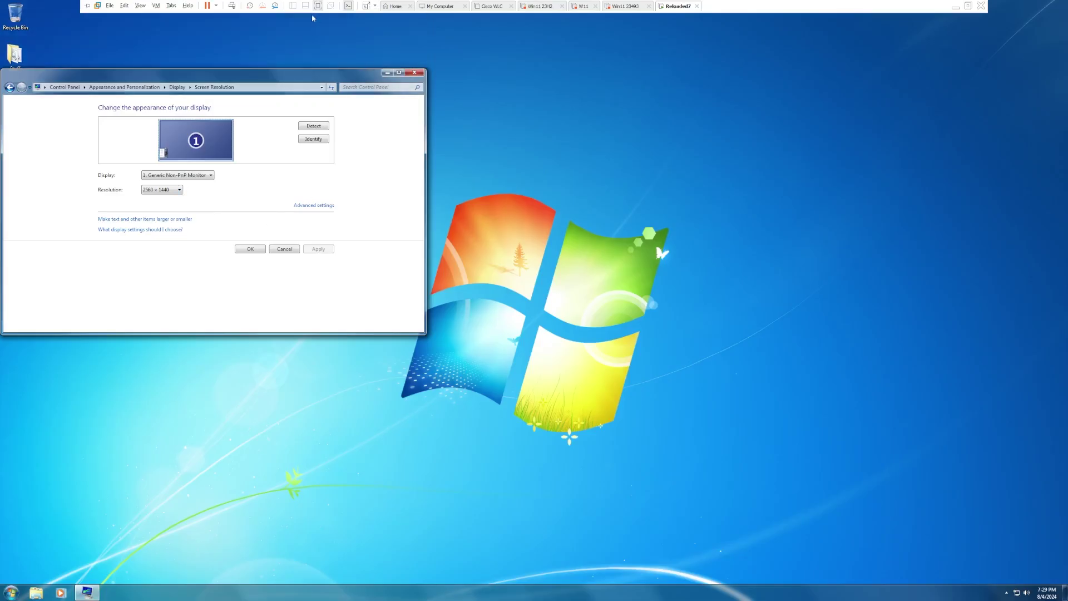
click(374, 6)
click(406, 18)
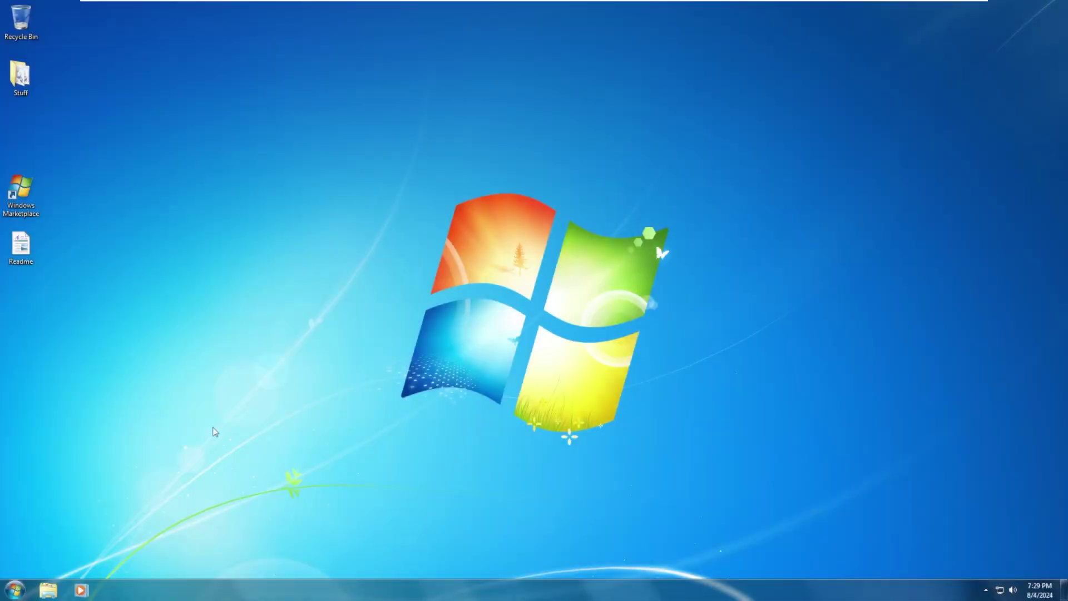
In the Stuff folder, run Set color as administrator and Set theme, closing each console
double_click(21, 78)
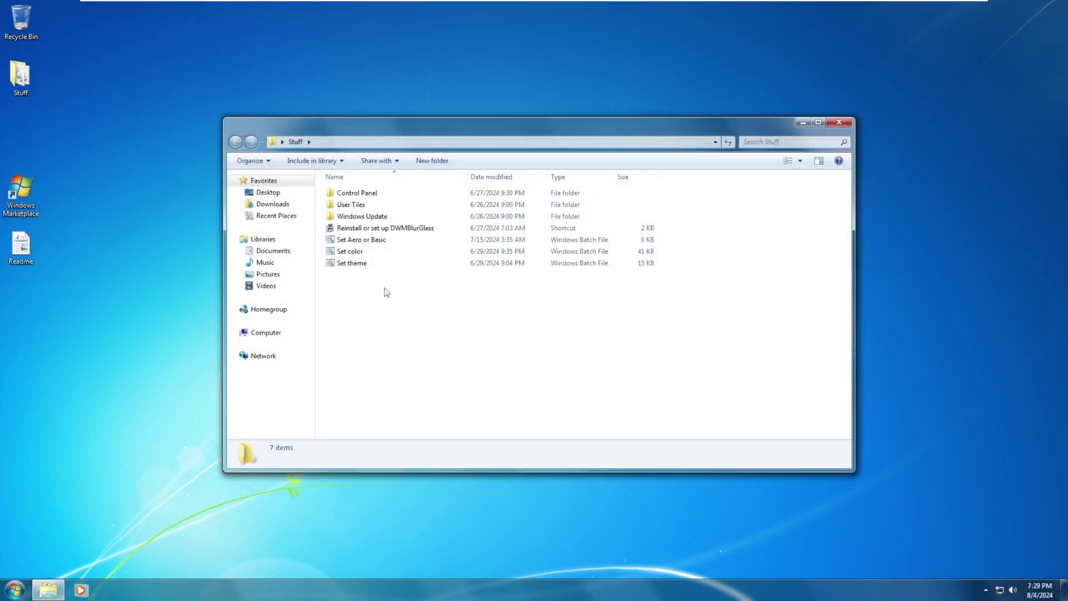
right_click(405, 252)
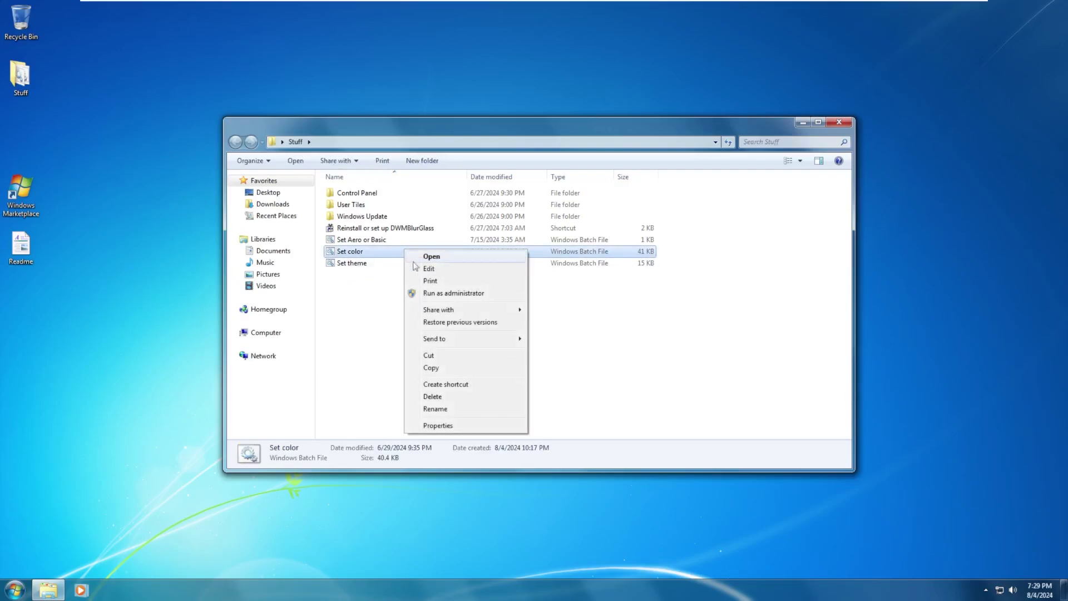
click(434, 293)
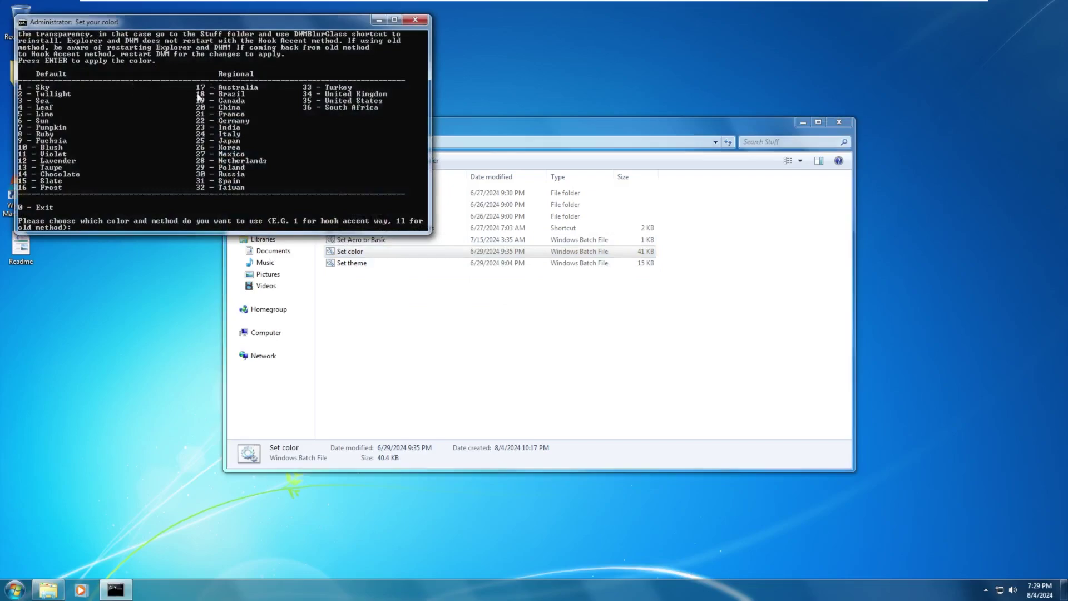
click(415, 20)
double_click(356, 262)
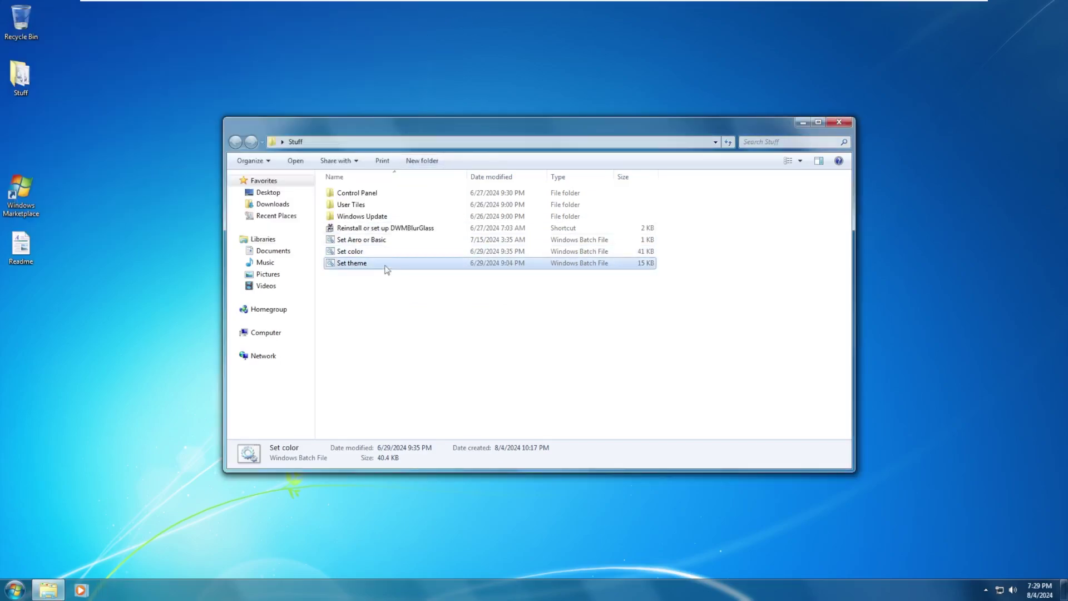
click(420, 33)
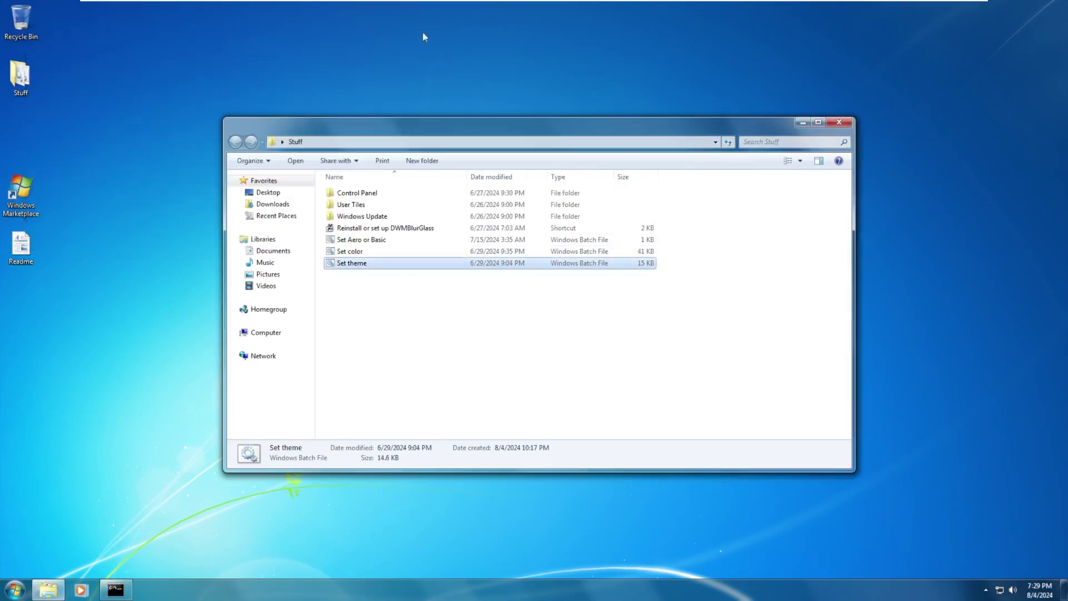
Browse the Windows Update and User Tiles subfolders of Stuff
double_click(374, 216)
key(BackSpace)
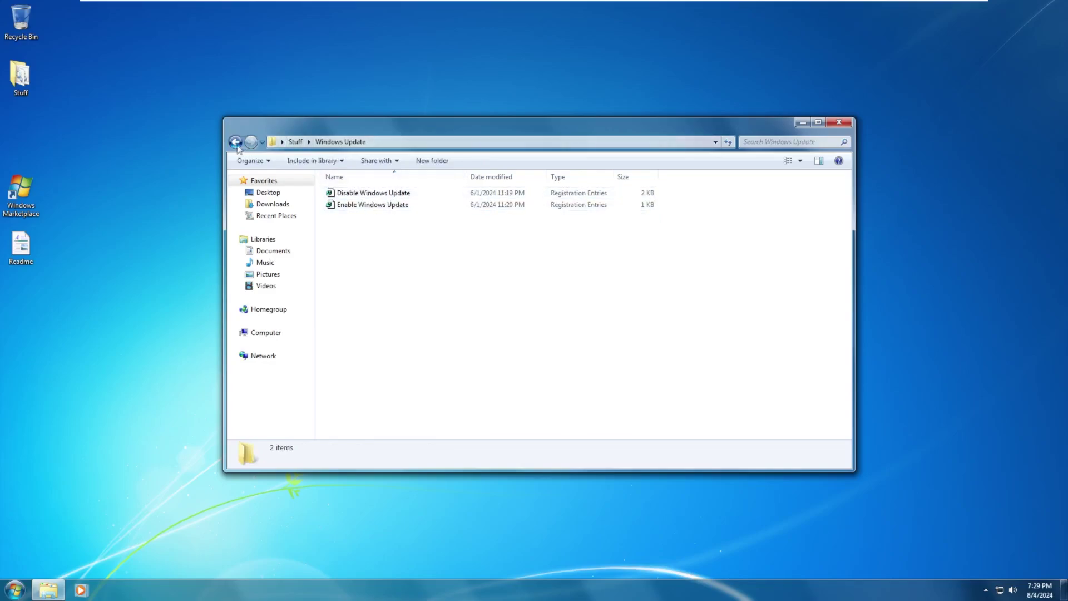
double_click(330, 205)
scroll(334, 222, down, 3)
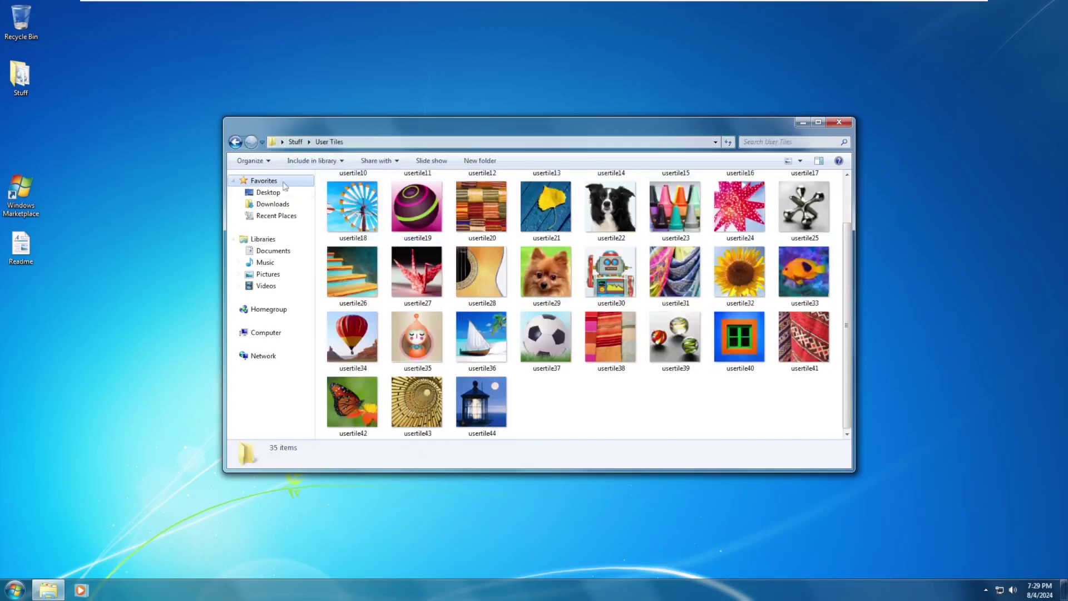
click(235, 142)
Merge the Control Panel restore registry file, confirm it, and close the Stuff folder
double_click(384, 190)
double_click(400, 196)
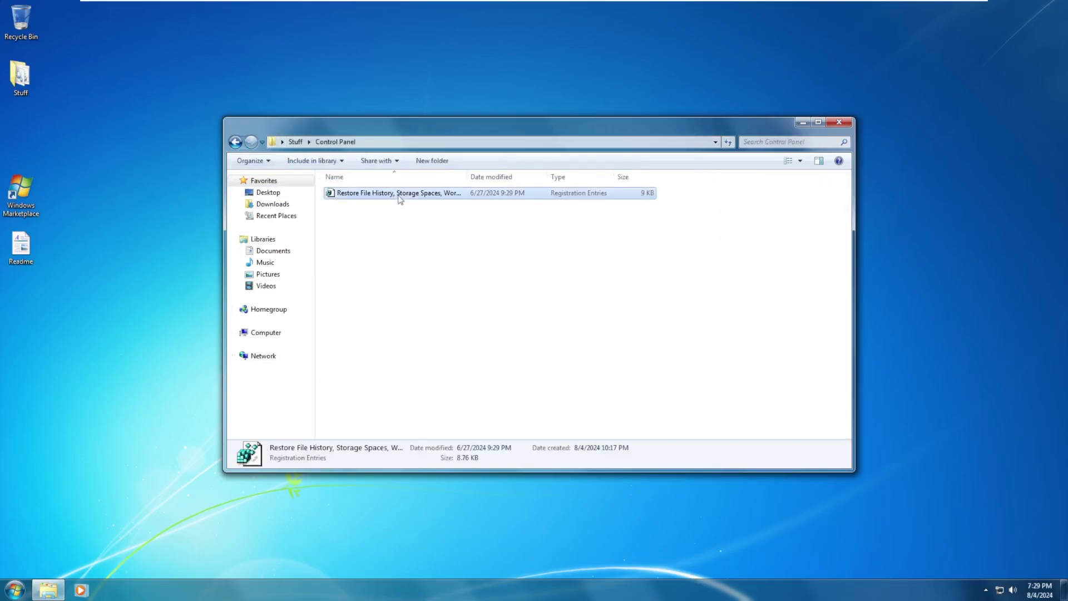
click(617, 312)
click(667, 311)
click(839, 122)
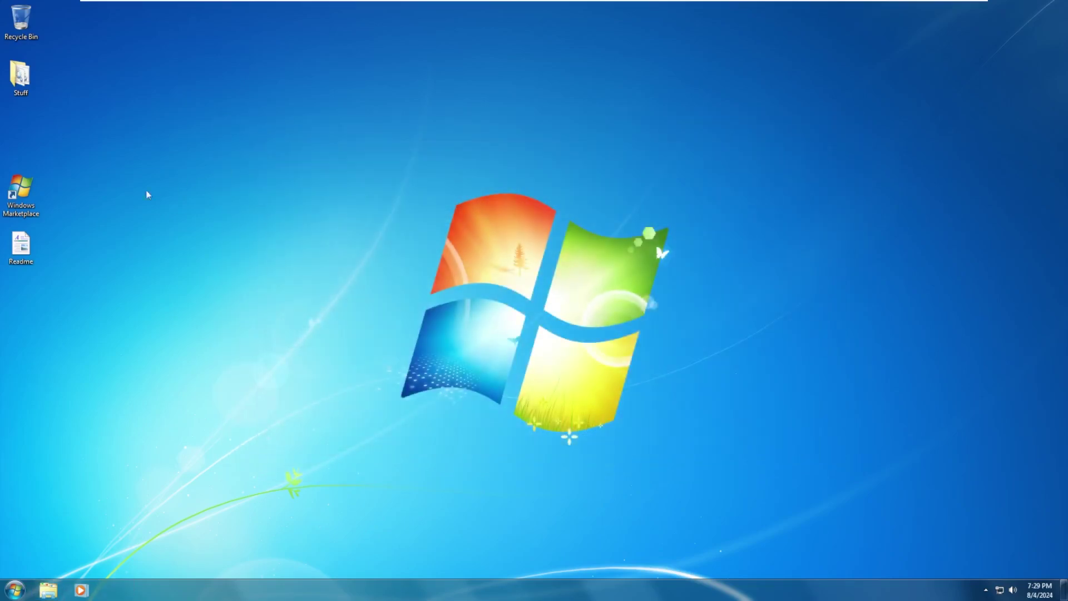
Read the desktop Readme in WordPad through Issues, Notes, Contacts and Credits, then close it
double_click(22, 248)
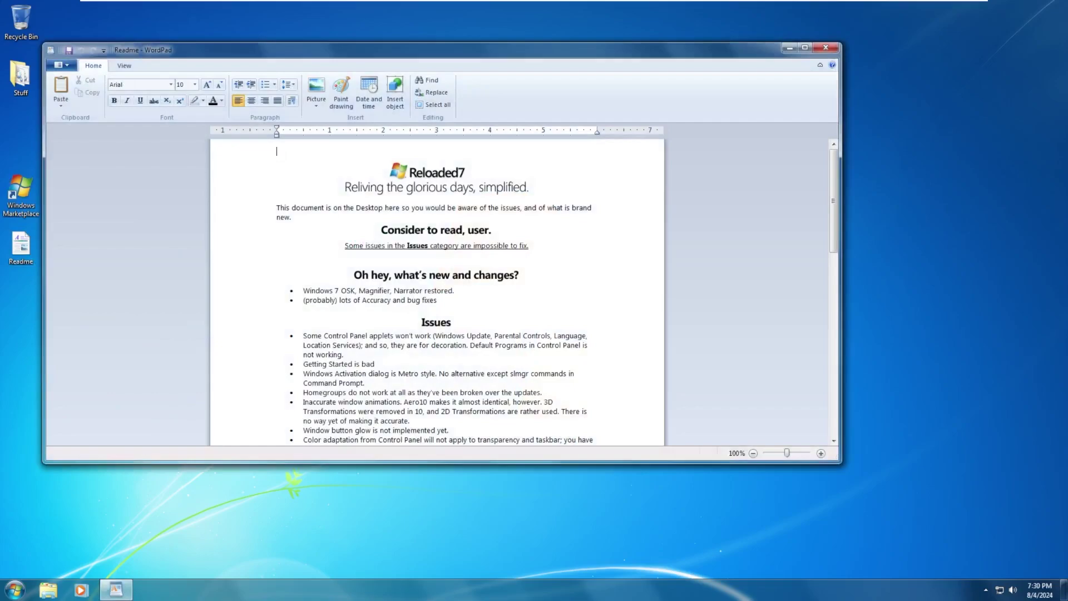
drag(303, 290, 437, 300)
scroll(437, 300, down, 6)
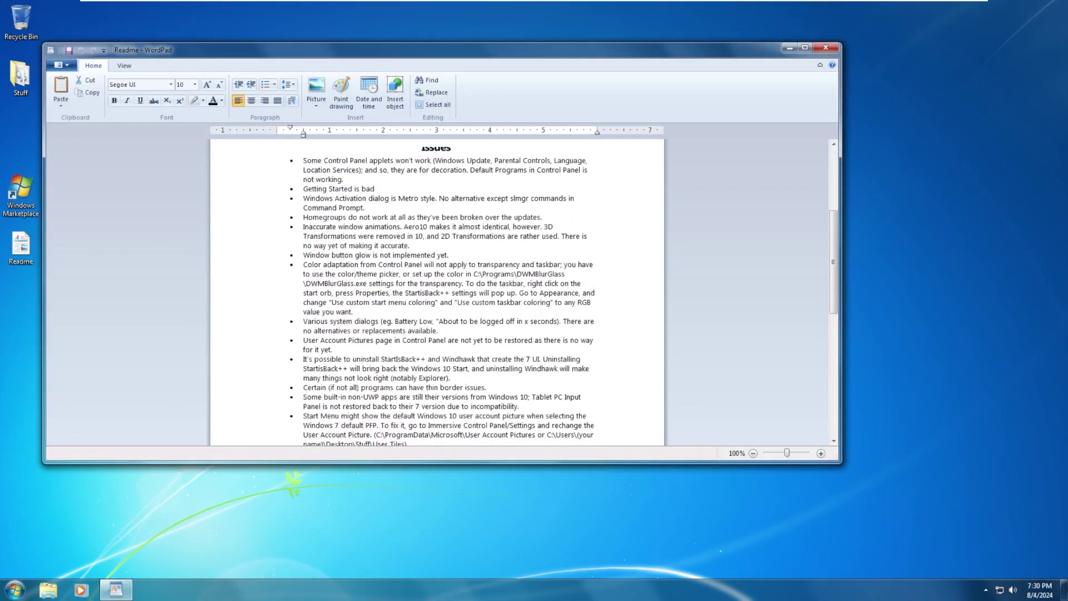
scroll(437, 292, down, 2)
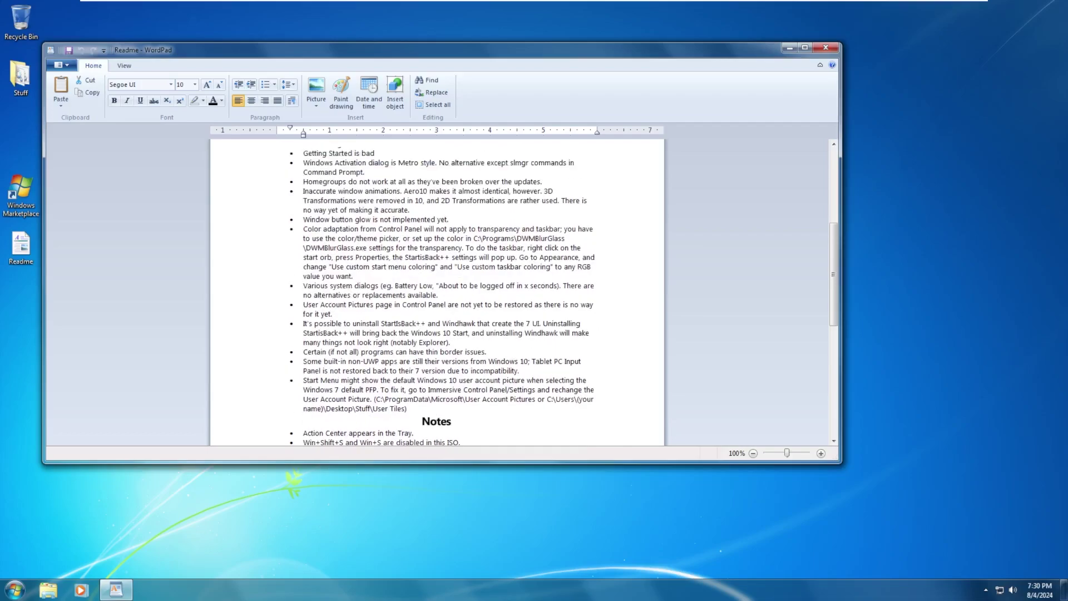
scroll(437, 291, down, 8)
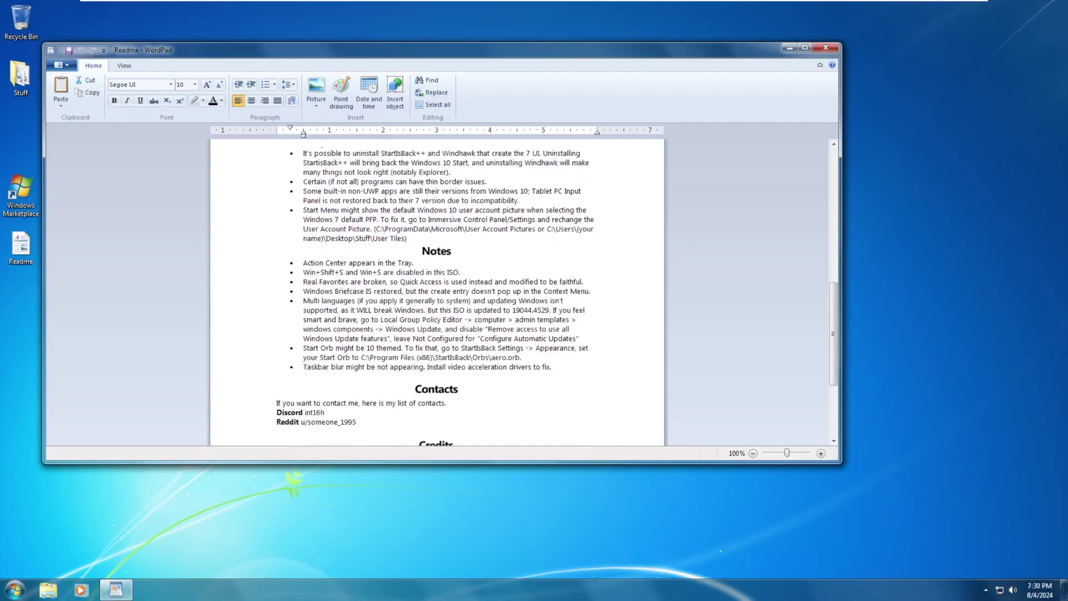
scroll(437, 292, down, 1)
drag(357, 318, 277, 298)
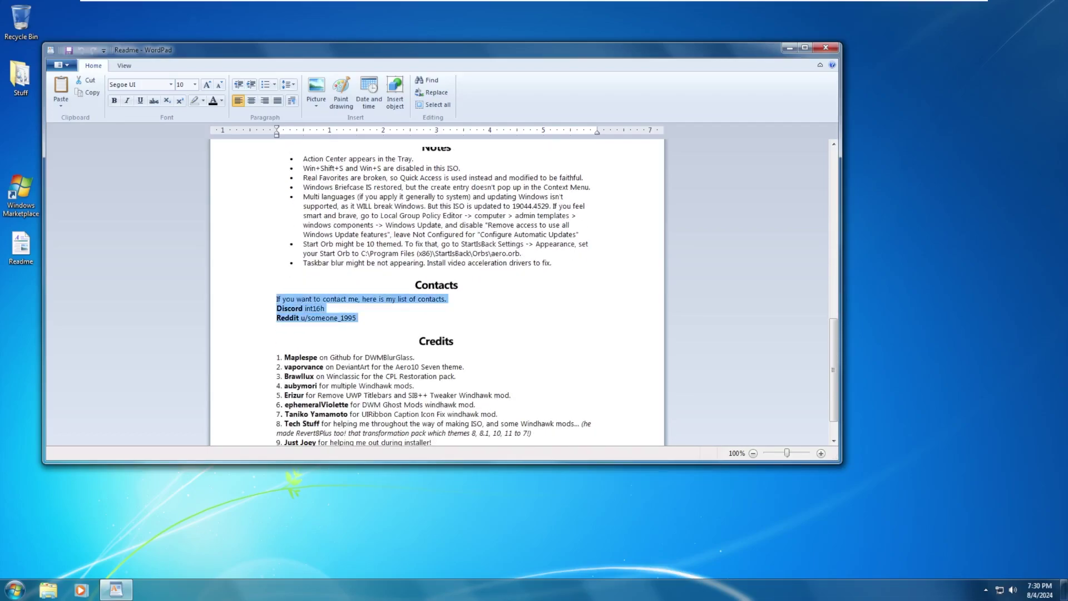
scroll(243, 303, down, 1)
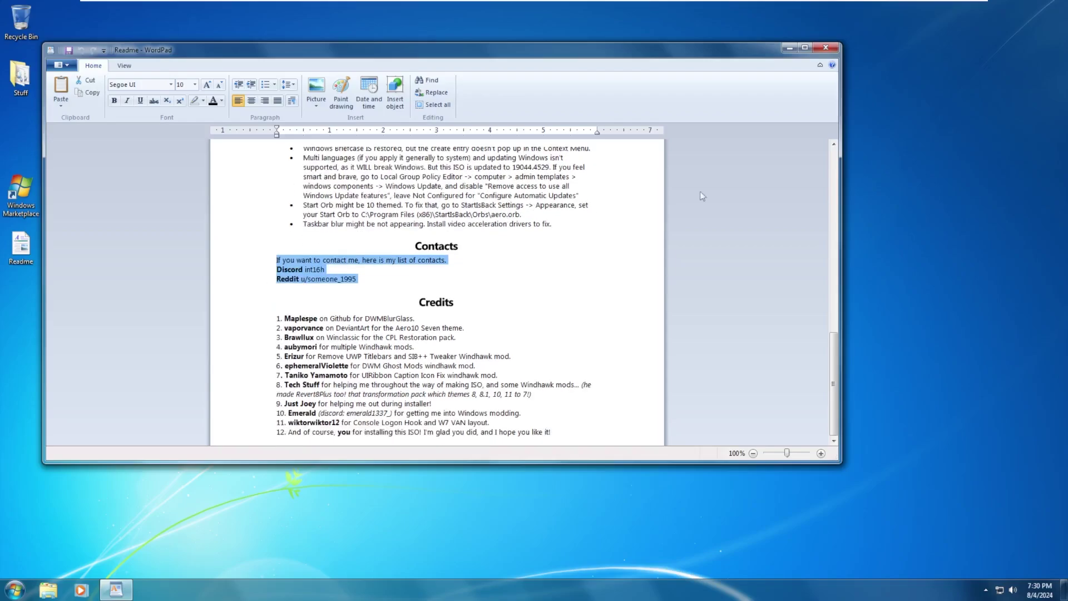
click(826, 49)
Start the Office 2010 install from Windows Marketplace, then close it and cancel all downloads
double_click(21, 192)
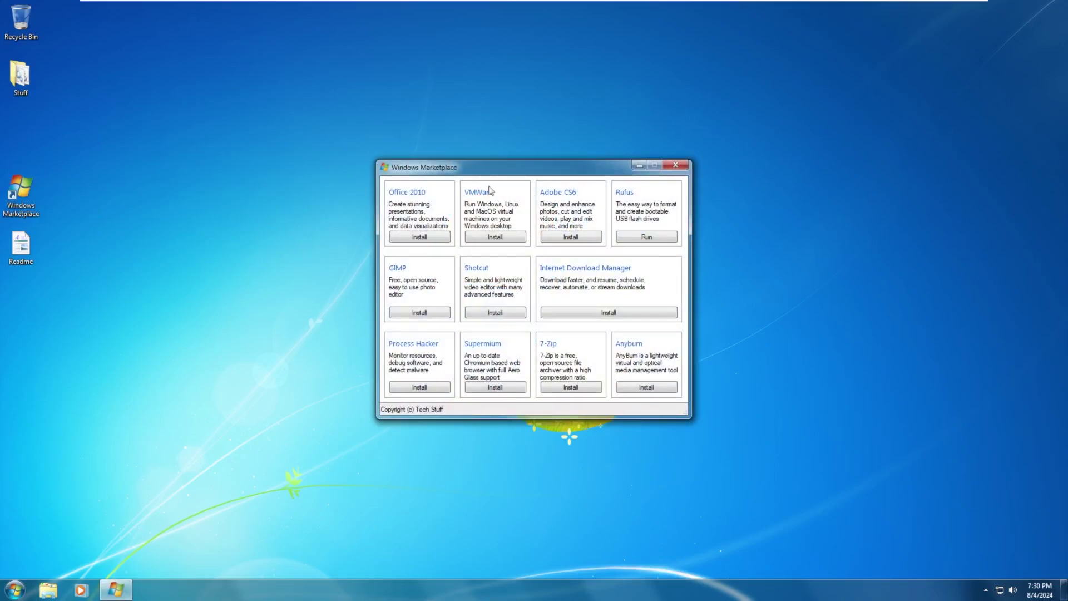
click(420, 237)
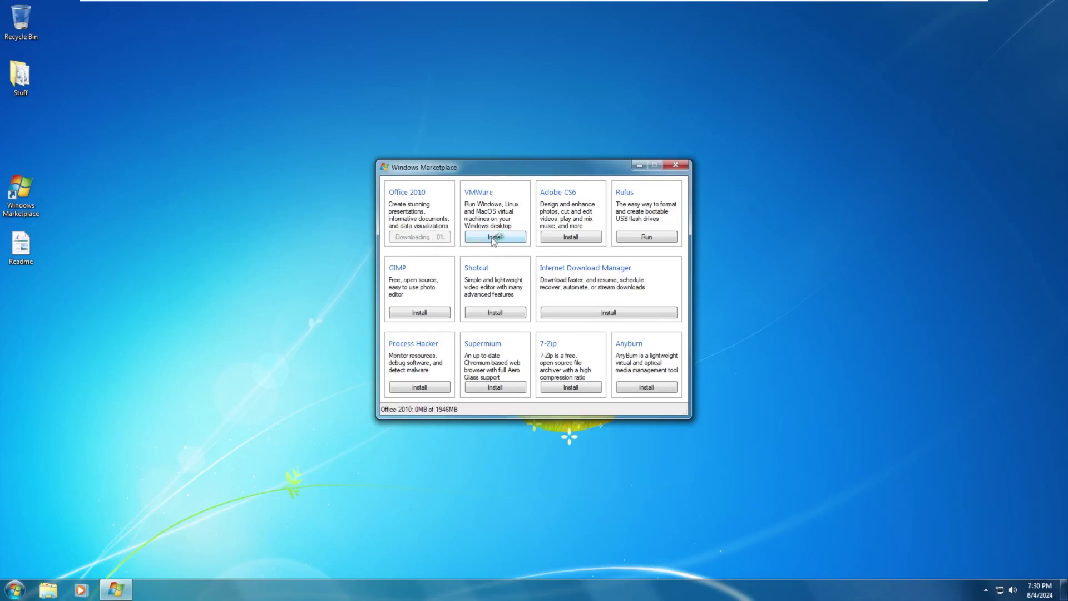
mouse_move(577, 244)
click(674, 165)
click(527, 334)
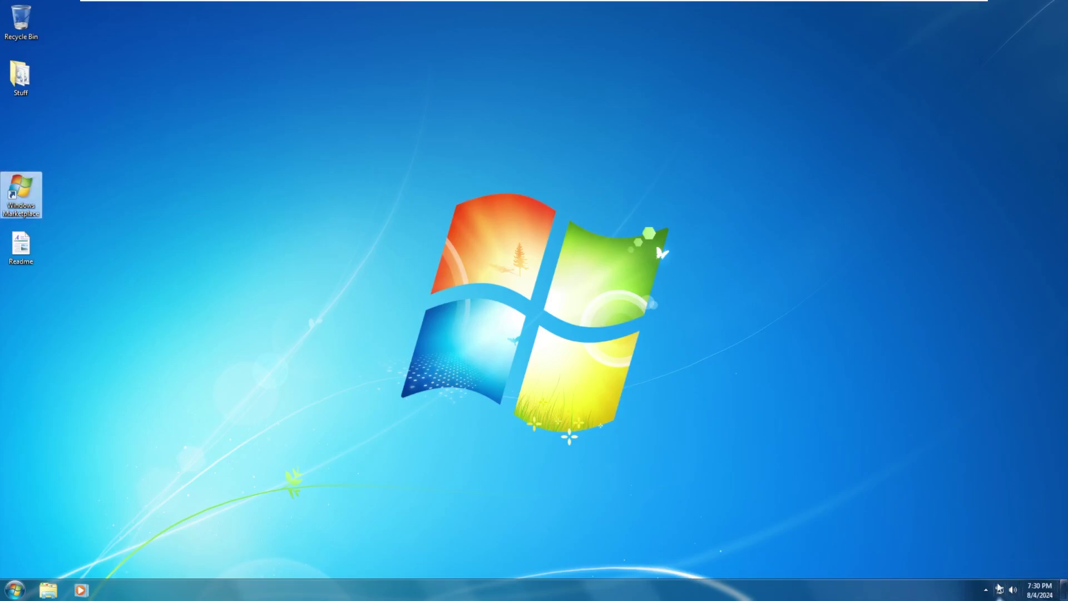
View the tray calendar and clock, then raise the volume slightly
click(1037, 590)
click(972, 428)
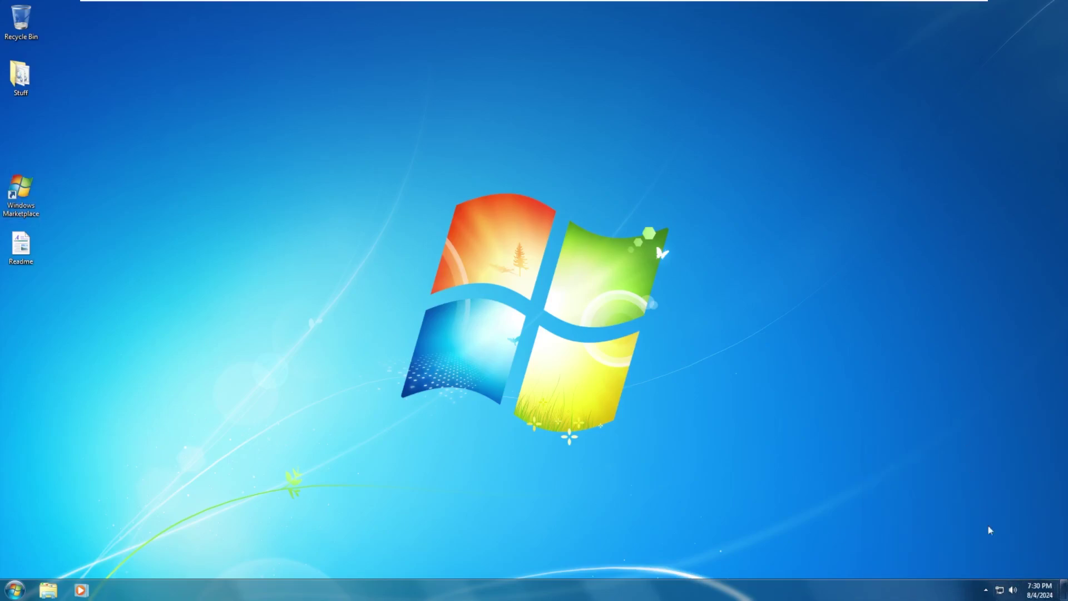
click(1012, 590)
drag(1010, 457, 1010, 455)
click(935, 474)
Check the network connection status, then open the Notification Area Icons settings
click(999, 590)
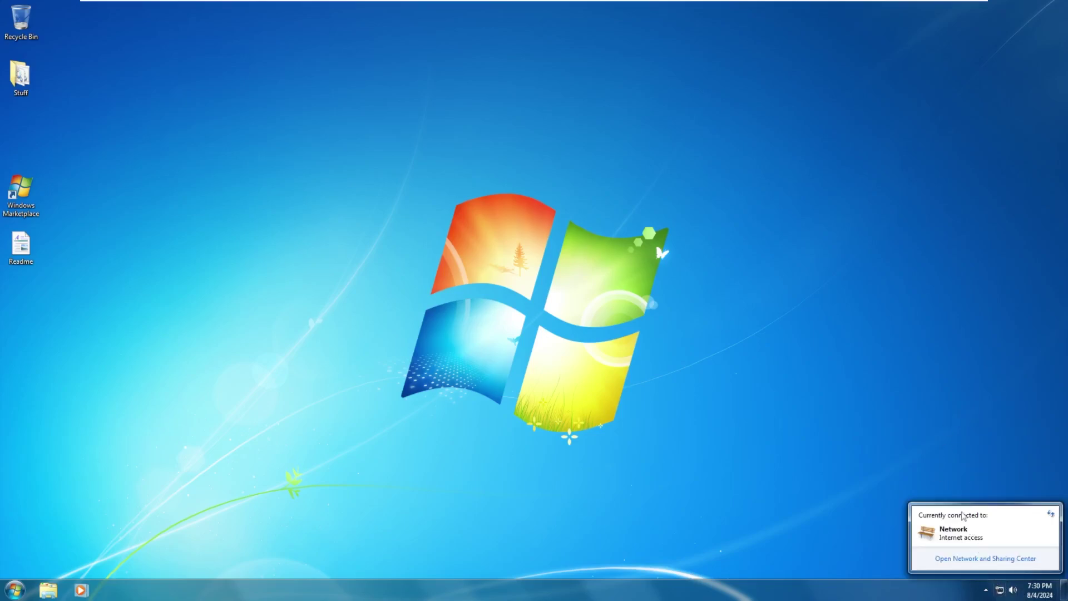
click(941, 427)
click(986, 589)
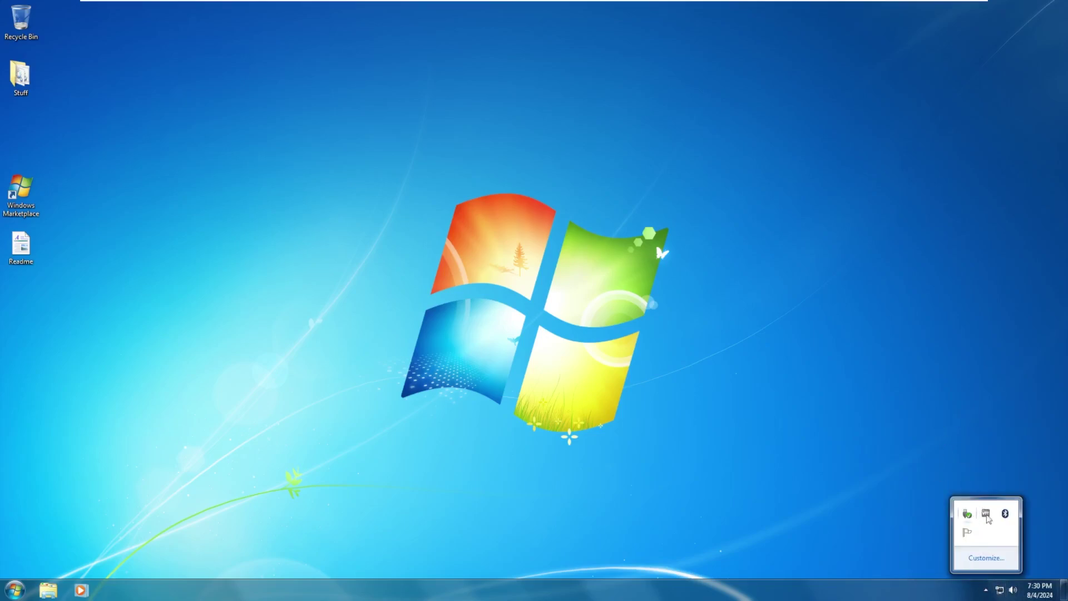
click(996, 557)
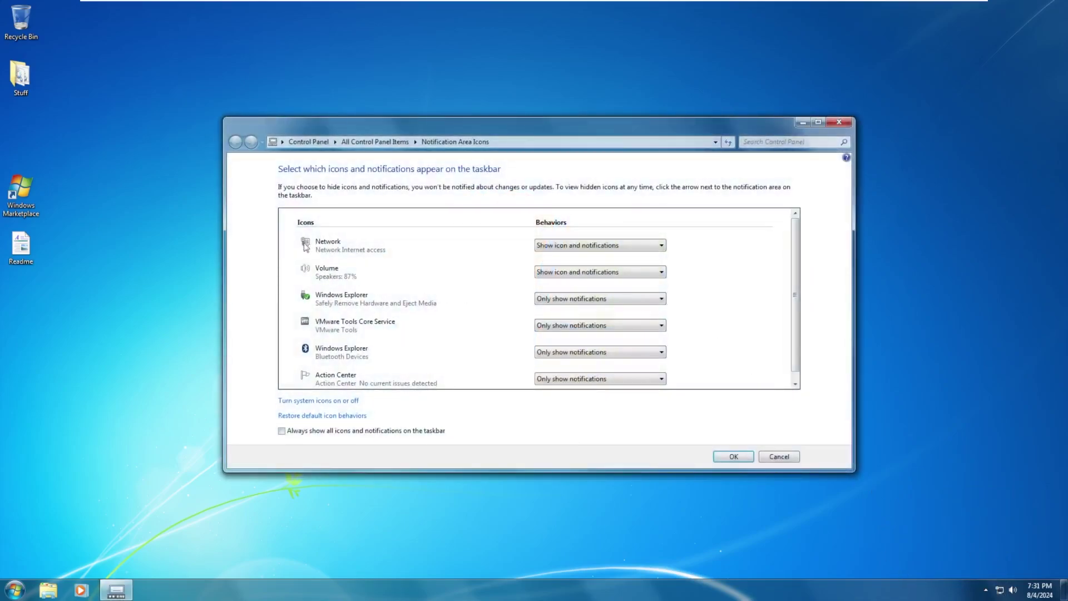
Close Notification Area Icons and finish Windows Media Player's first-run setup with Custom settings
click(839, 121)
click(90, 592)
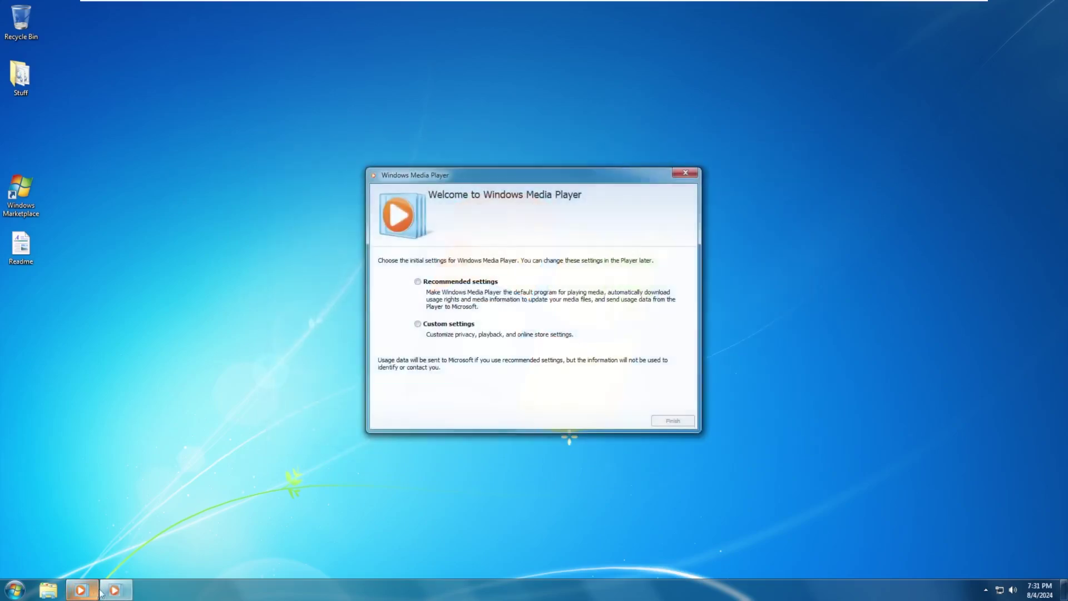
click(435, 323)
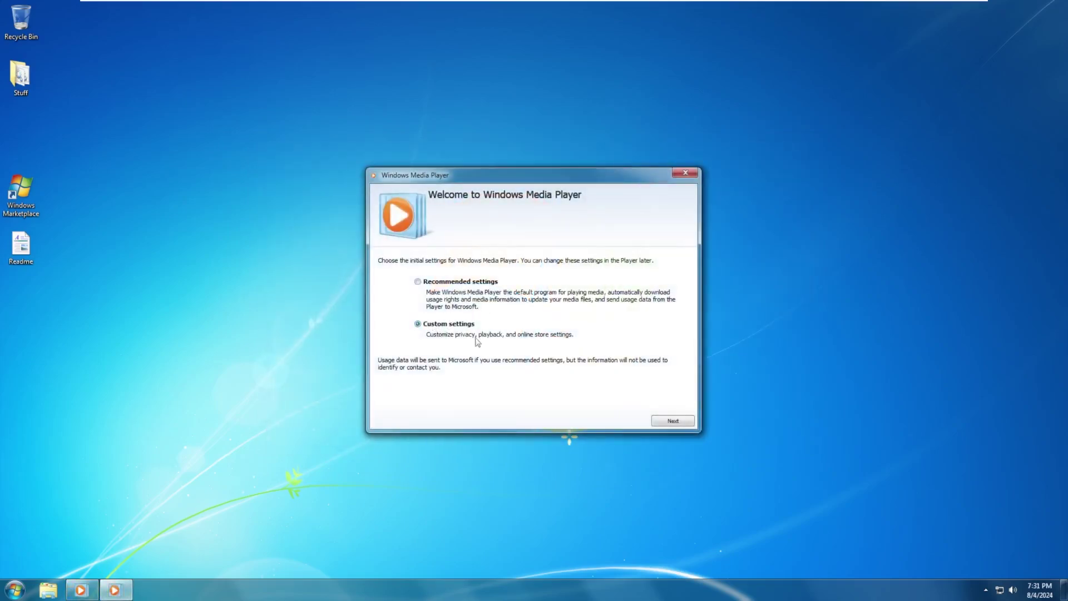
click(672, 424)
click(671, 424)
click(672, 424)
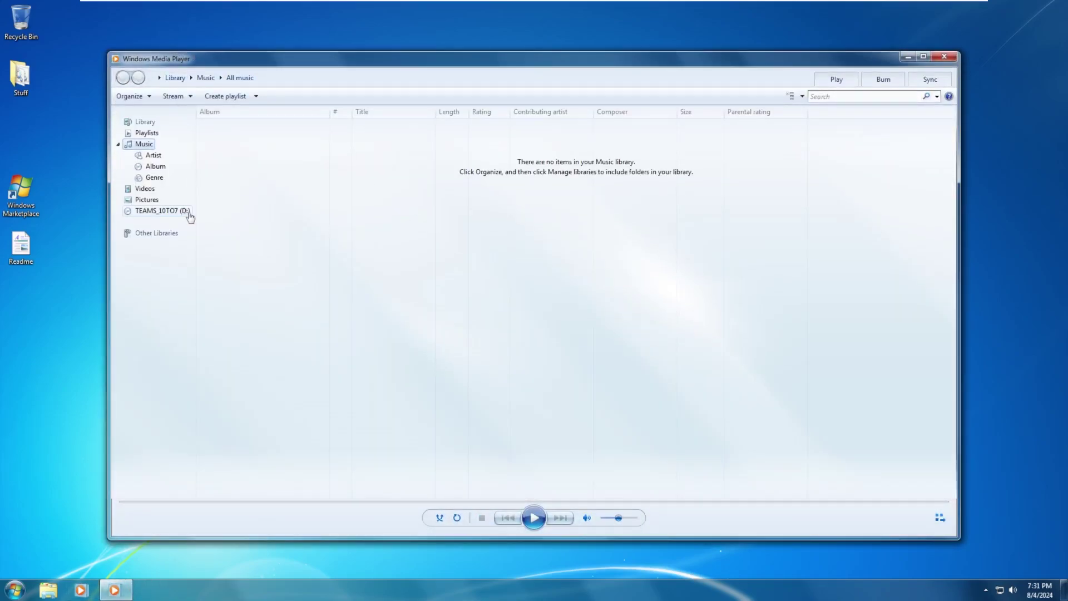
Close Media Player and browse Desktop, Downloads, Recent Places and the Documents, Music, Pictures, Videos libraries
click(943, 56)
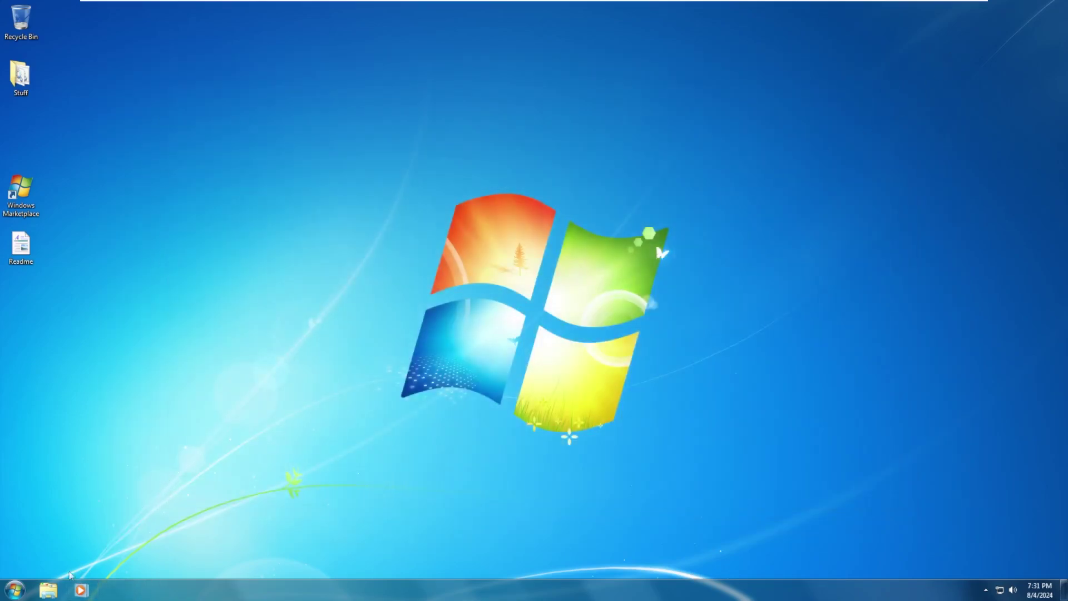
click(56, 587)
click(268, 192)
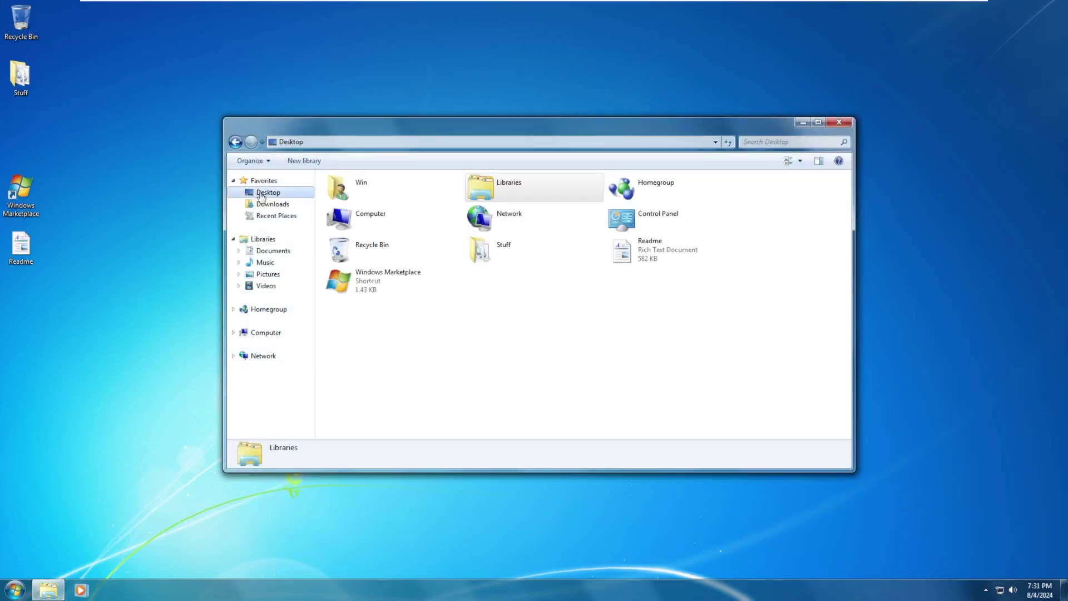
click(270, 204)
click(276, 216)
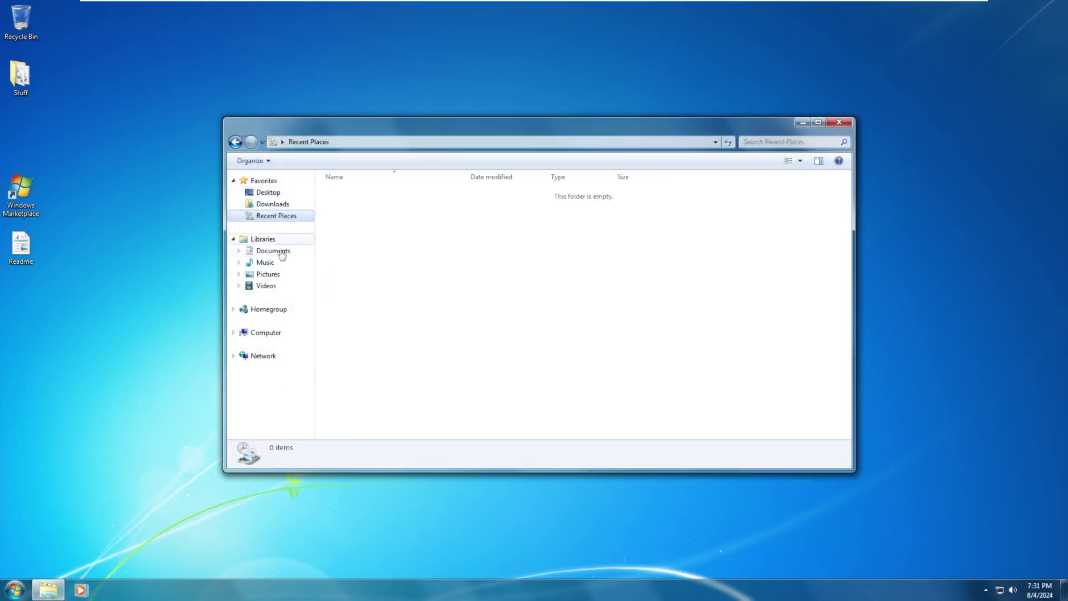
click(282, 251)
click(267, 262)
click(269, 274)
click(268, 285)
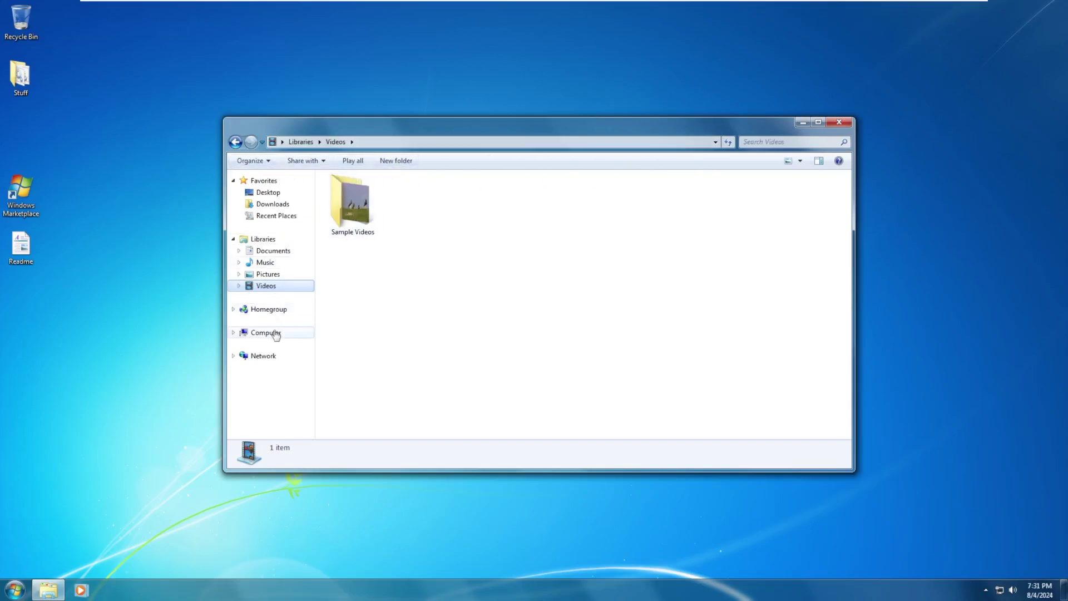
Browse Computer > Local Disk (C:) > Users, close Explorer, and open the Start menu
click(275, 333)
double_click(344, 213)
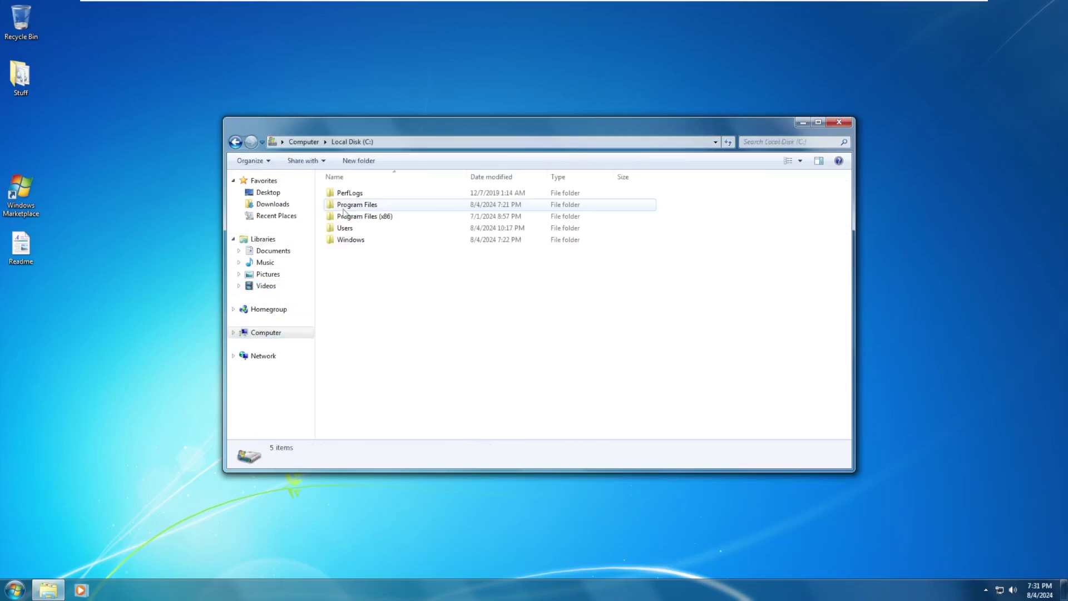
double_click(349, 230)
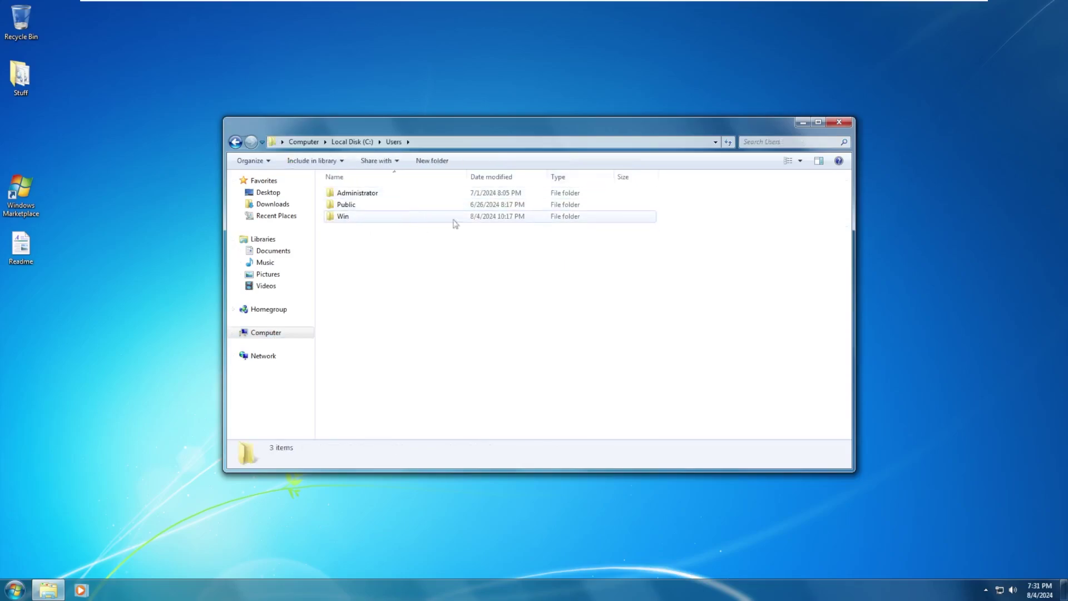
click(838, 122)
click(15, 589)
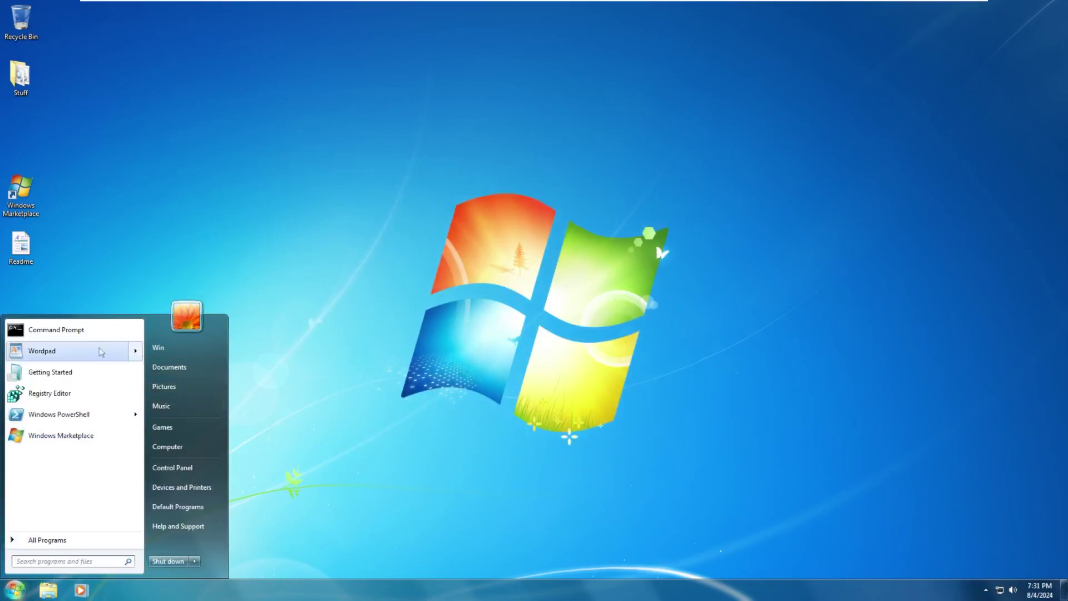
Launch an administrator Command Prompt, select its version text, and close it
click(79, 331)
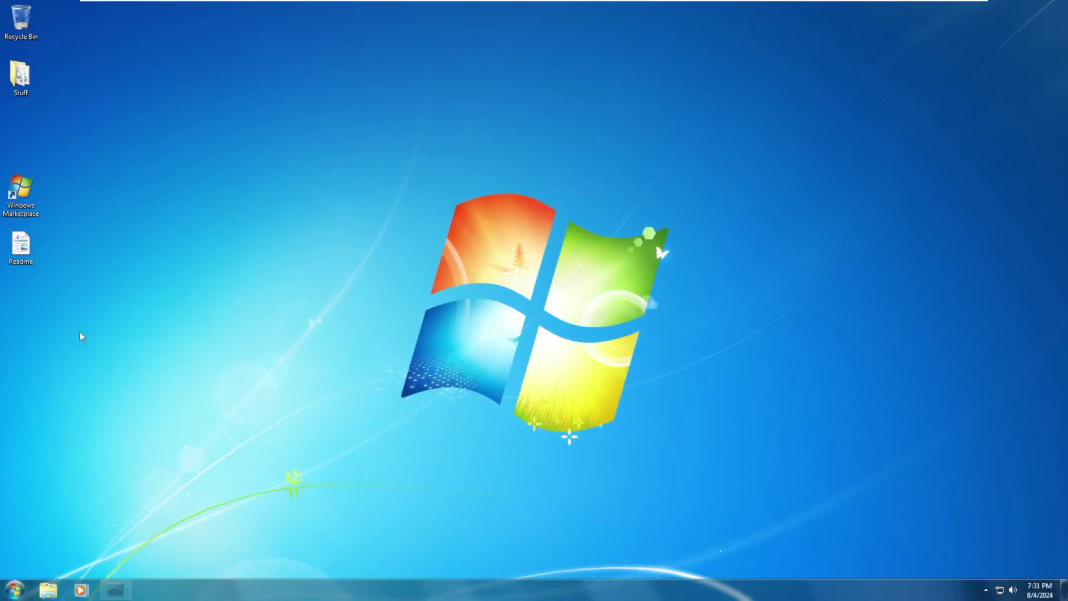
drag(130, 34, 178, 35)
click(548, 20)
Launch WordPad from Start, close it, then show the All Programs list
click(15, 589)
click(55, 350)
click(826, 47)
key(super)
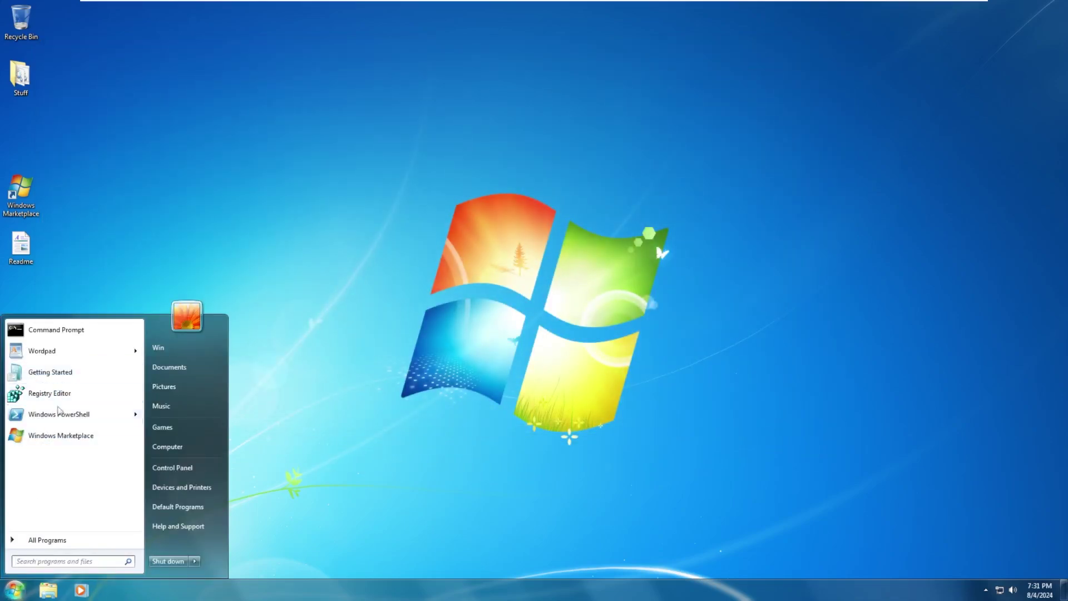
click(47, 540)
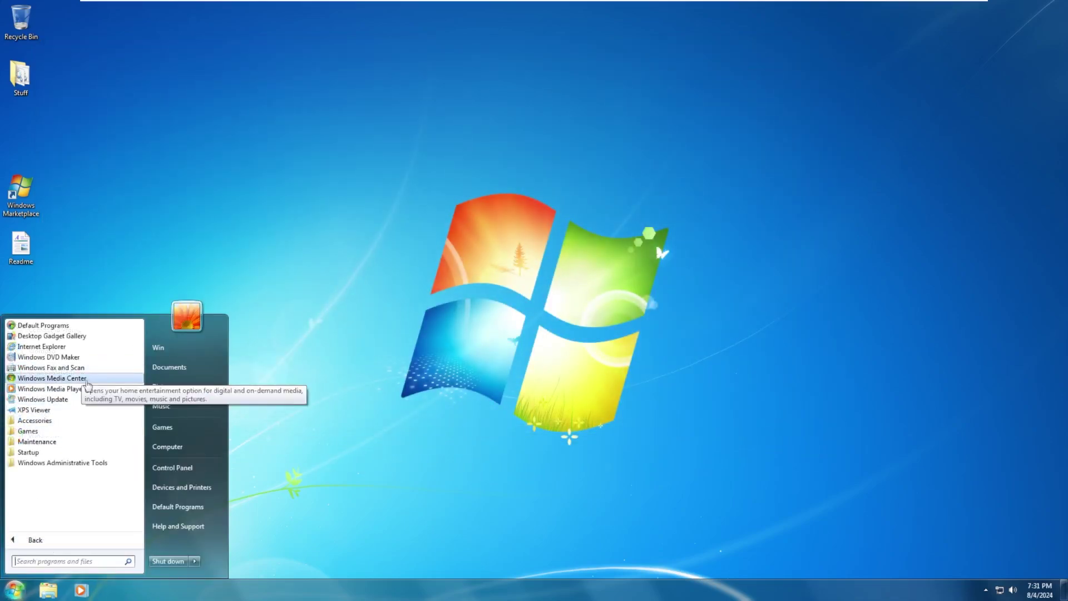
Add CPU Meter, Clock, Calendar and Picture Puzzle gadgets along the desktop's right side
click(62, 336)
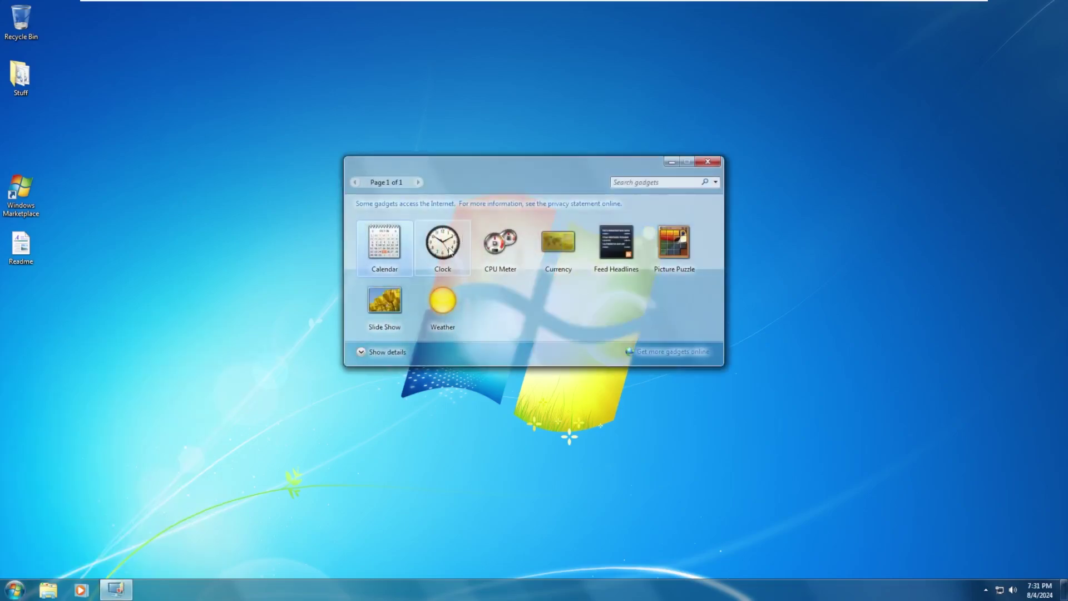
double_click(500, 243)
double_click(442, 243)
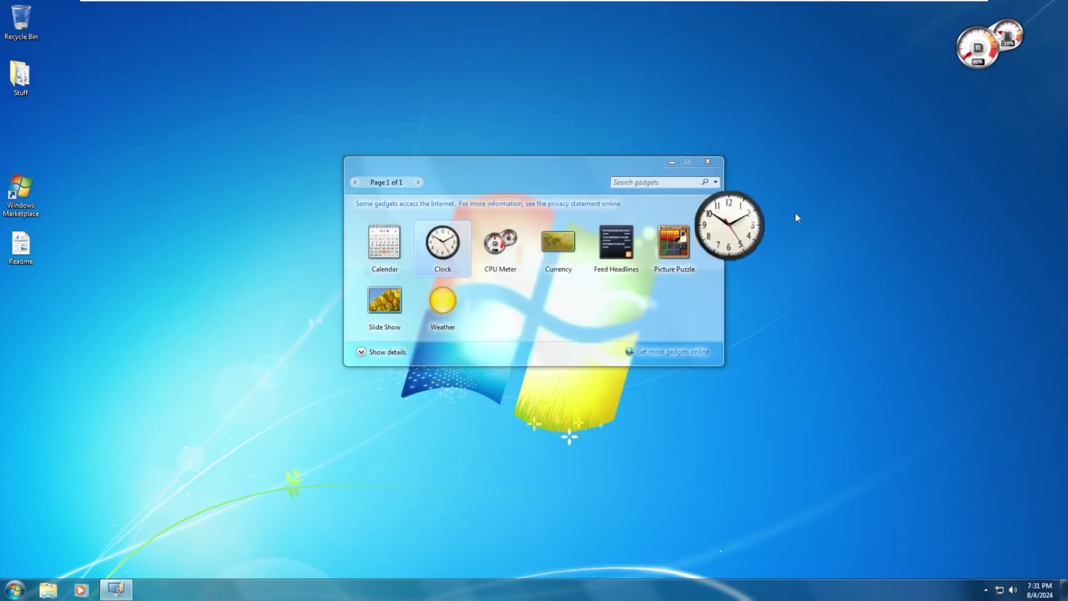
drag(383, 243, 1051, 281)
drag(1013, 153, 1025, 205)
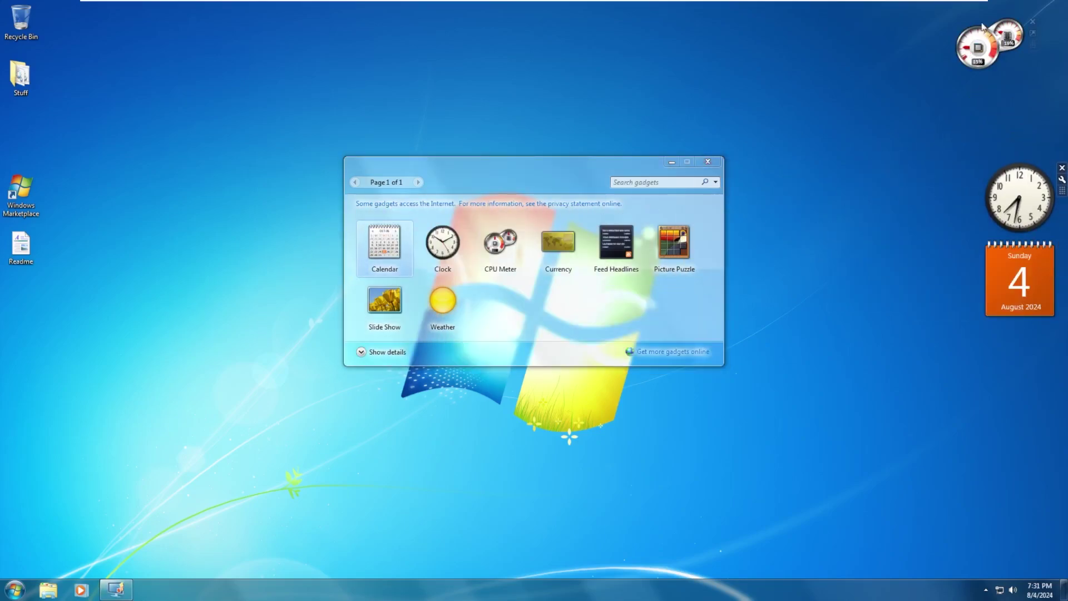
drag(659, 255, 1007, 56)
click(707, 161)
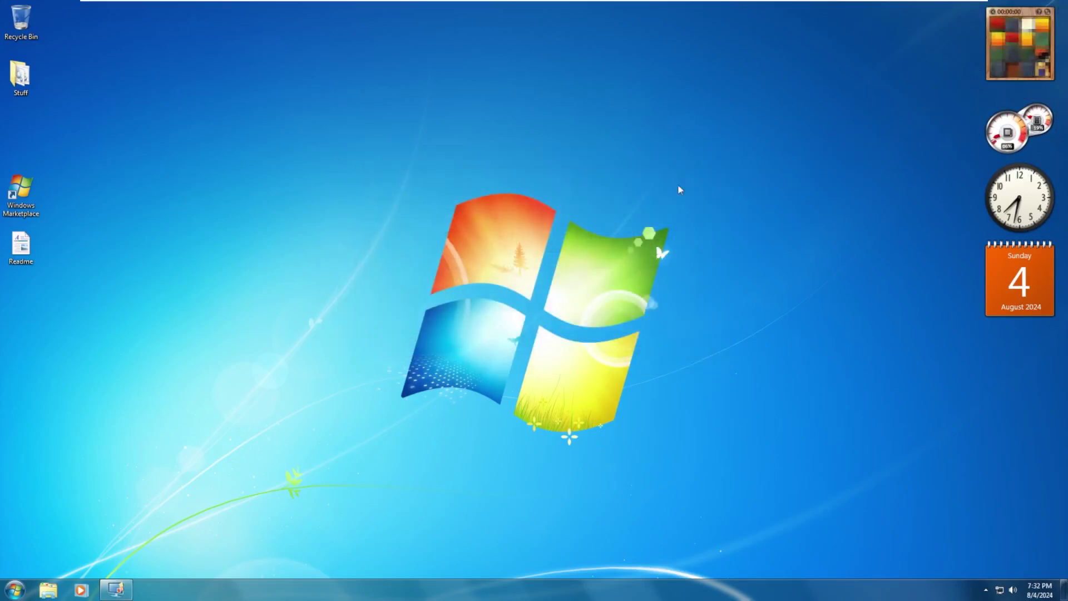
click(14, 589)
click(41, 541)
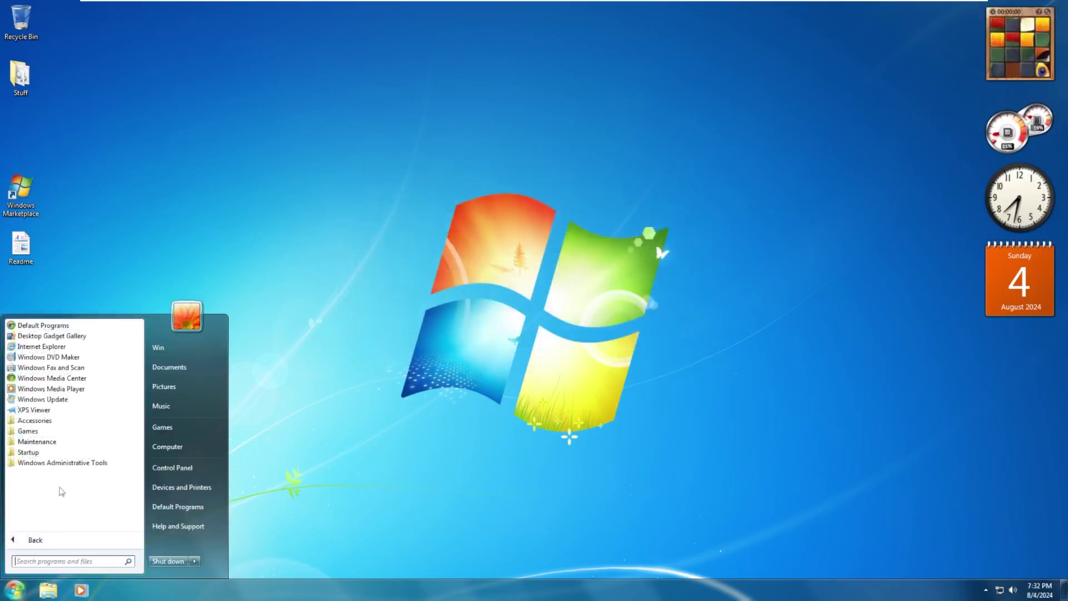
Launch Internet Explorer to MSN, defer the IE11 setup, and close all tabs
click(70, 347)
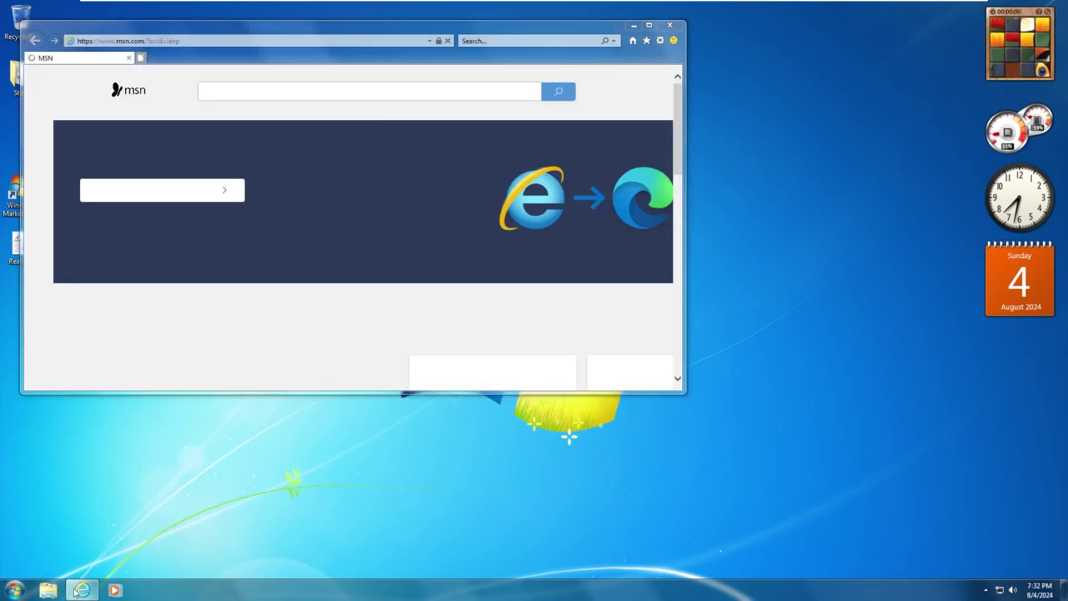
right_click(70, 591)
click(382, 336)
click(482, 285)
click(669, 25)
click(334, 215)
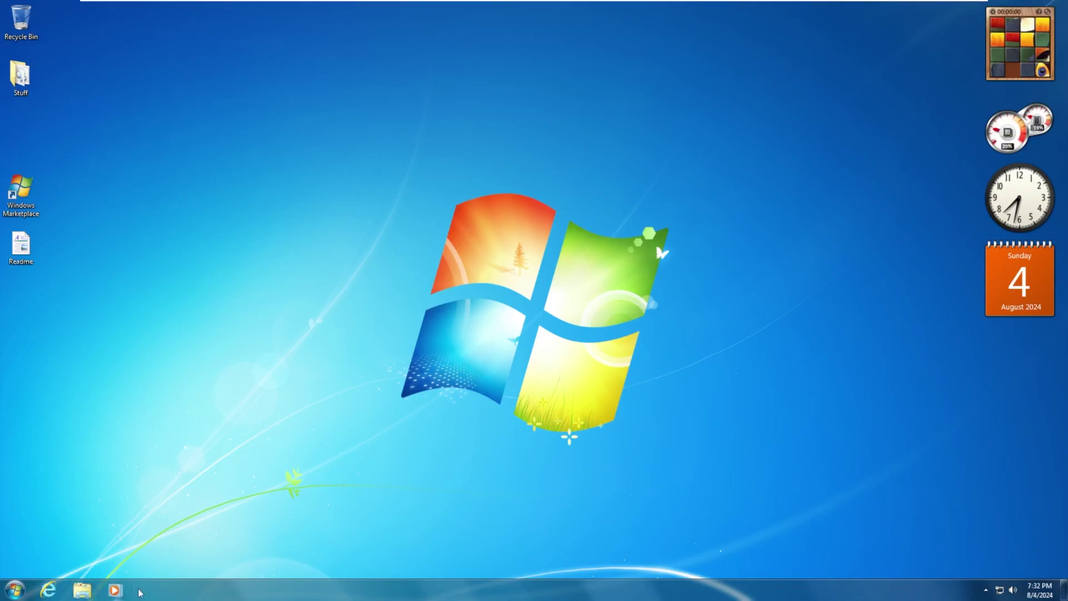
Drag the pinned Explorer shortcut ahead of Internet Explorer on the taskbar
click(16, 581)
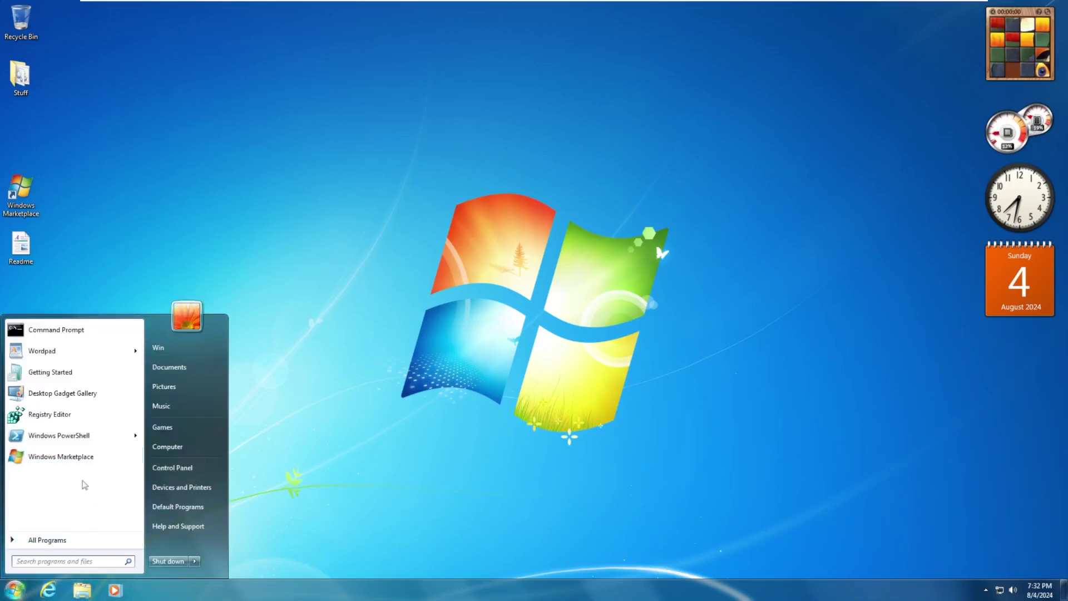
drag(83, 588, 35, 594)
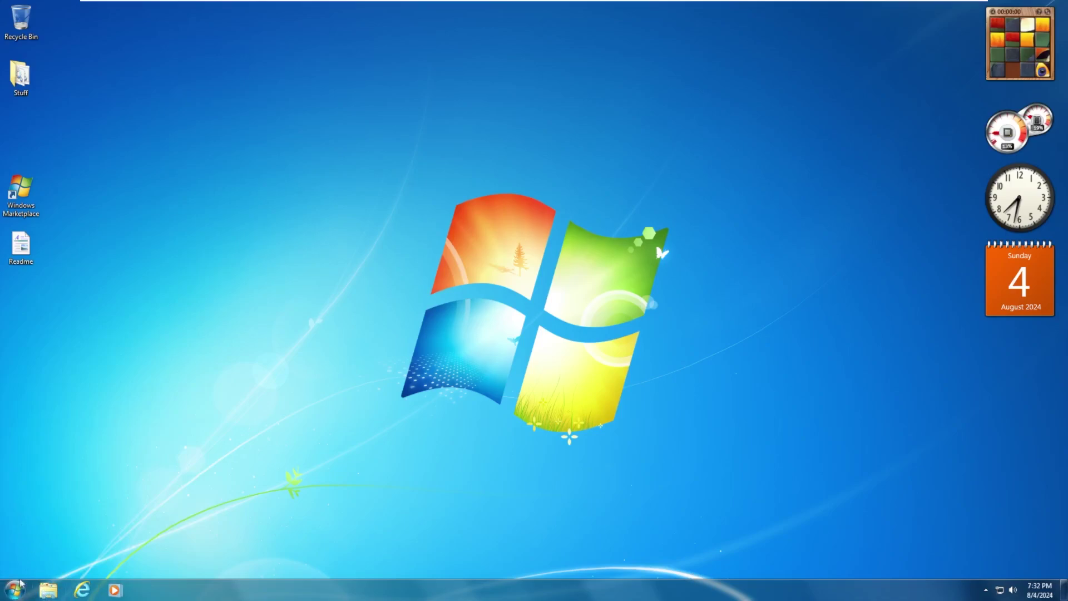
click(16, 590)
Open Windows Update, check for updates, and dismiss the resulting error
click(61, 541)
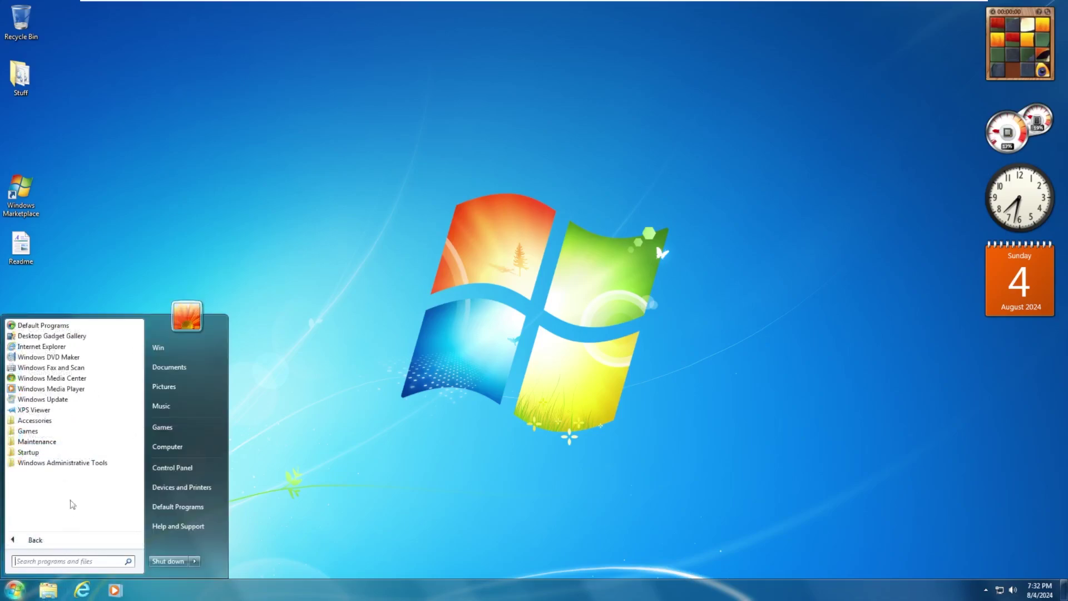
click(59, 399)
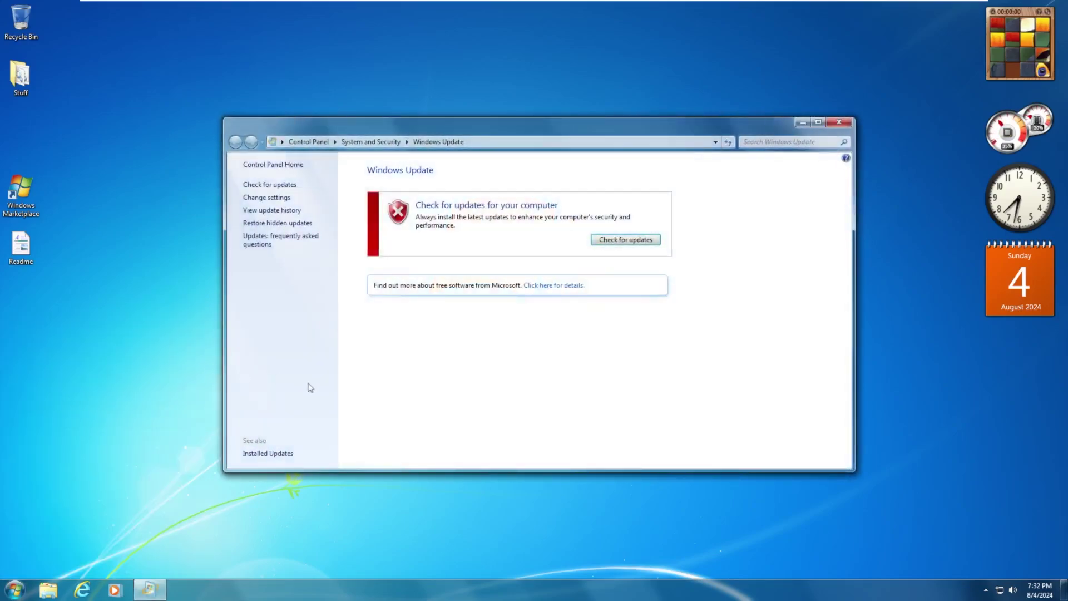
click(634, 239)
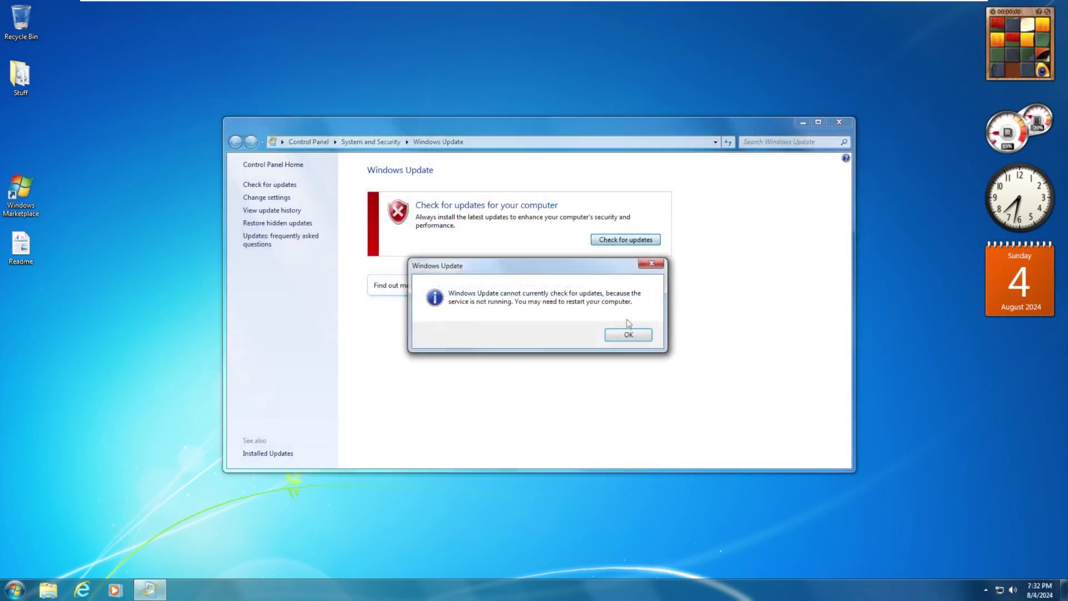
click(623, 337)
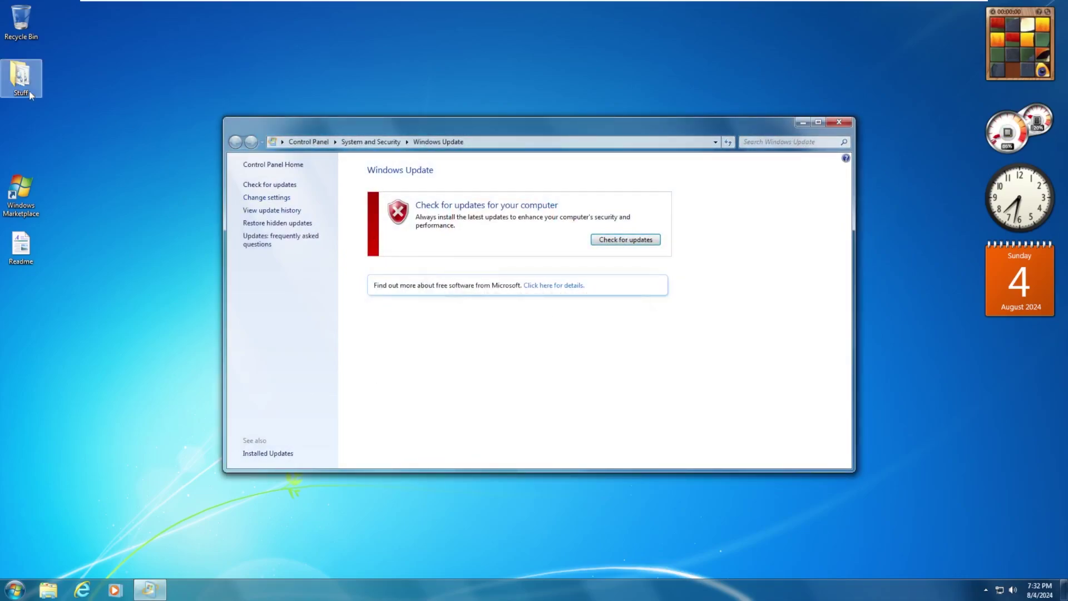
Merge Enable Windows Update.reg from the desktop's Stuff\Windows Update folder into the registry
double_click(20, 75)
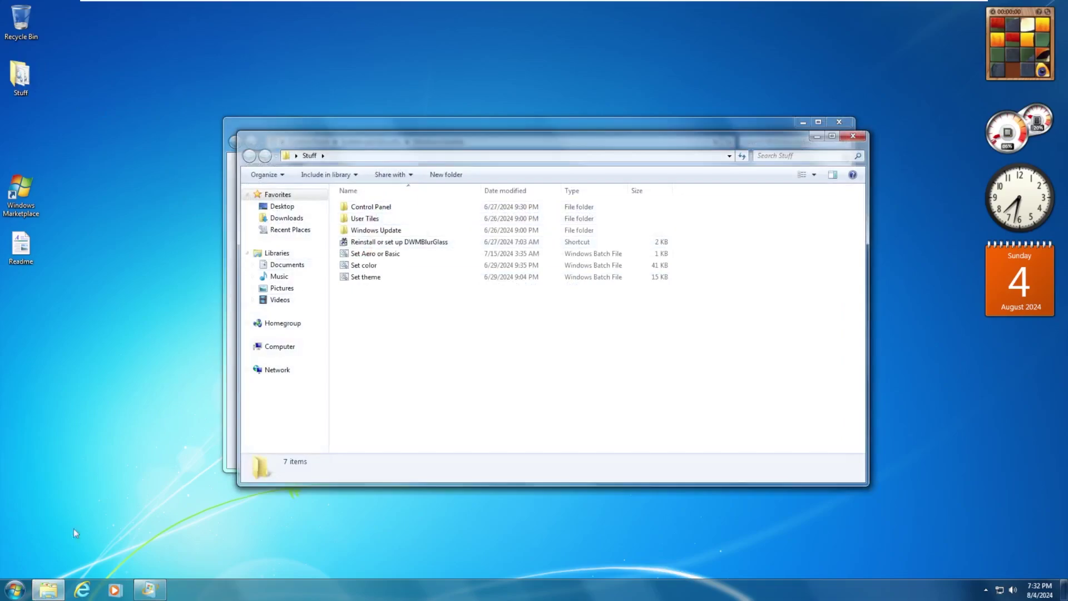
double_click(365, 230)
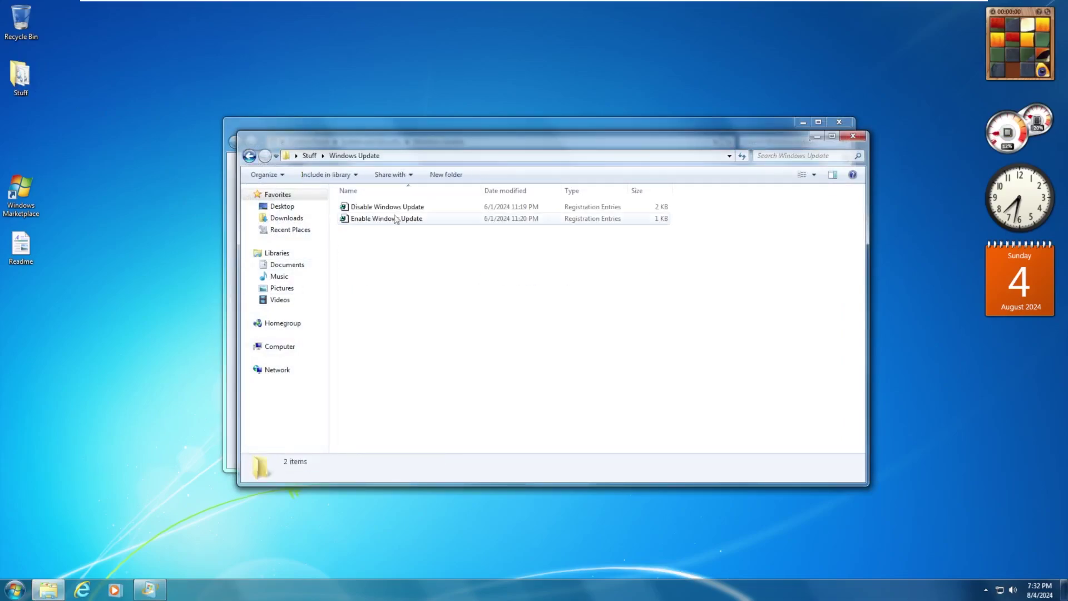
double_click(364, 218)
click(619, 311)
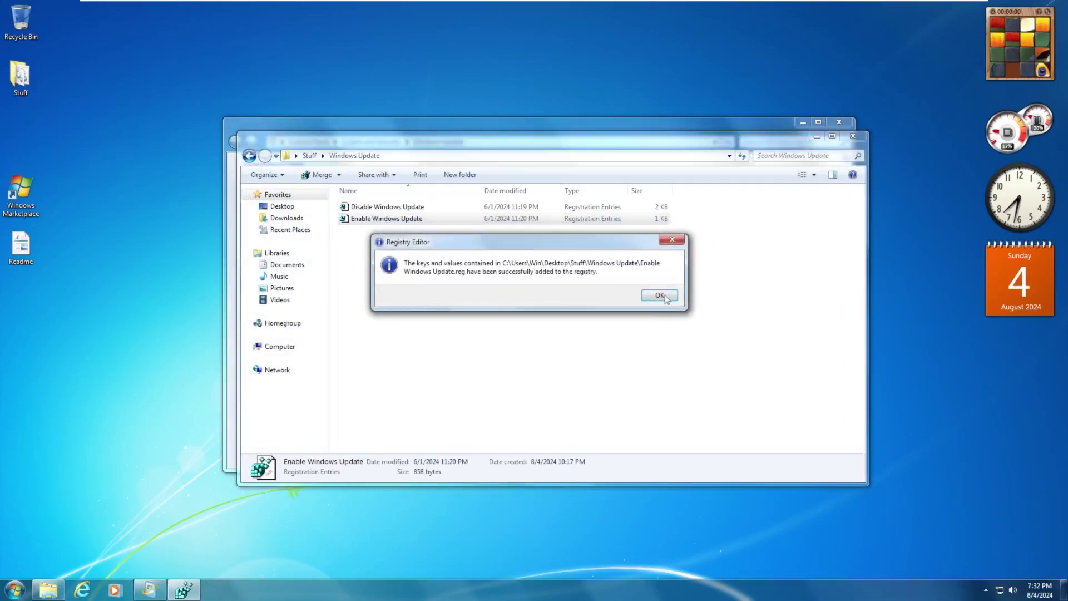
click(655, 293)
click(852, 135)
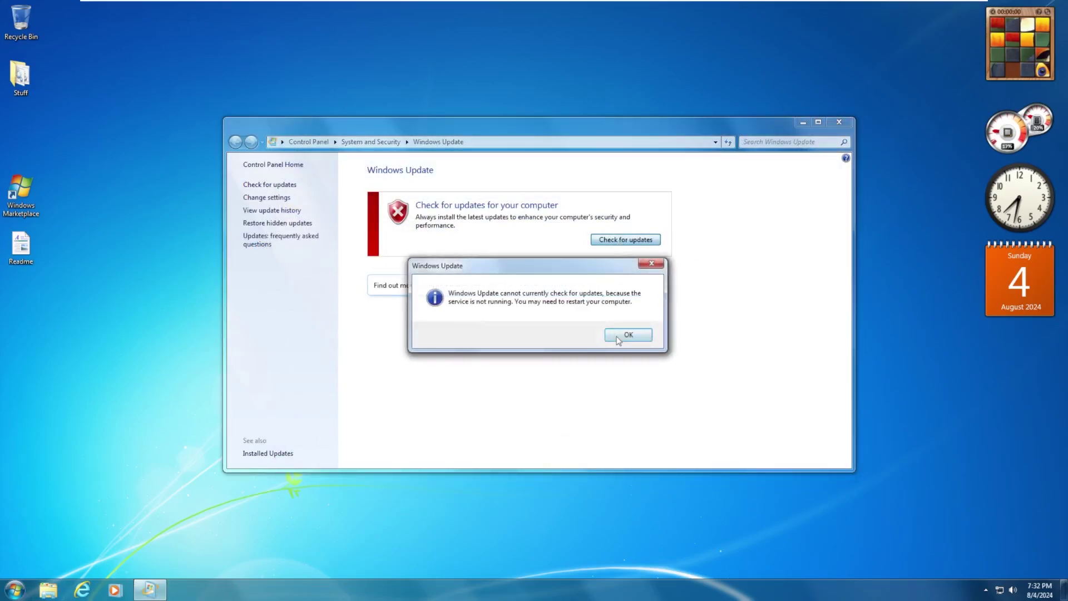
Retry the update check, then close Control Panel from System and Security
click(617, 337)
click(387, 141)
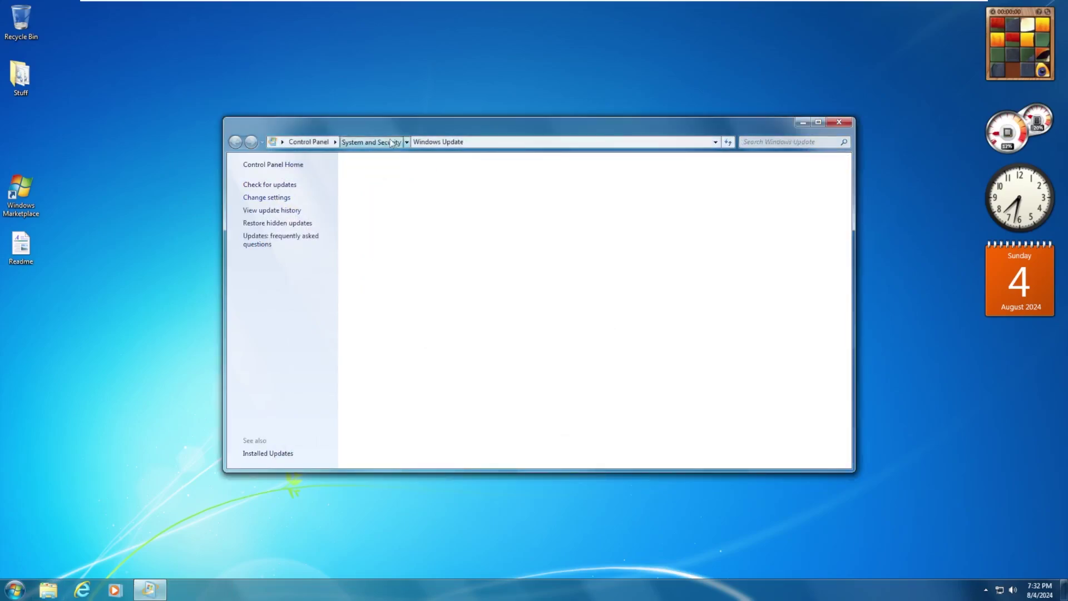
click(839, 123)
Expand the Accessories, Accessibility, Maintenance and Games folders under All Programs
click(15, 588)
click(45, 540)
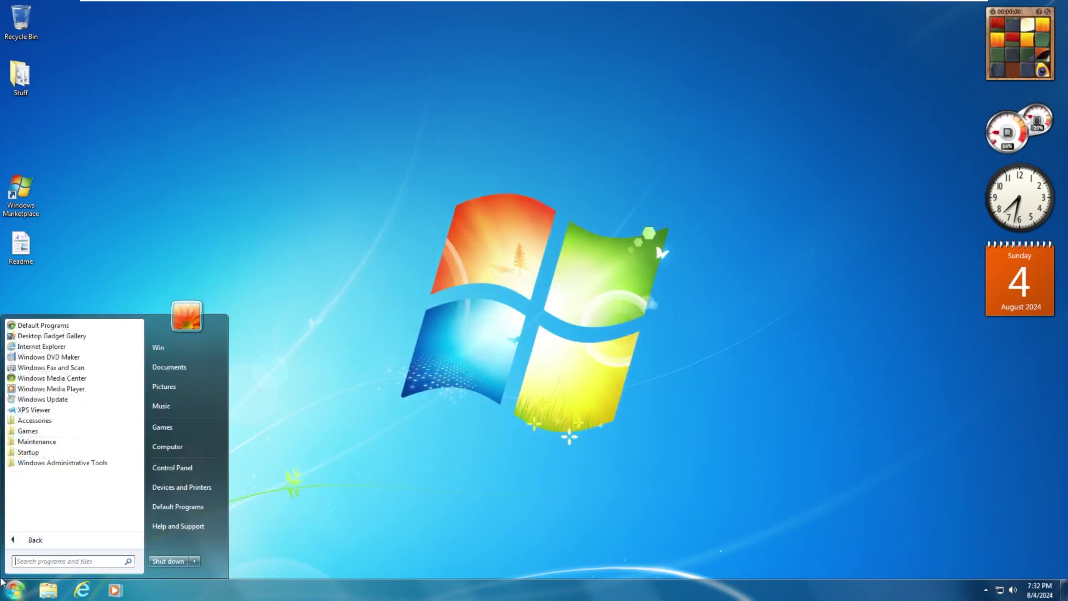
click(35, 540)
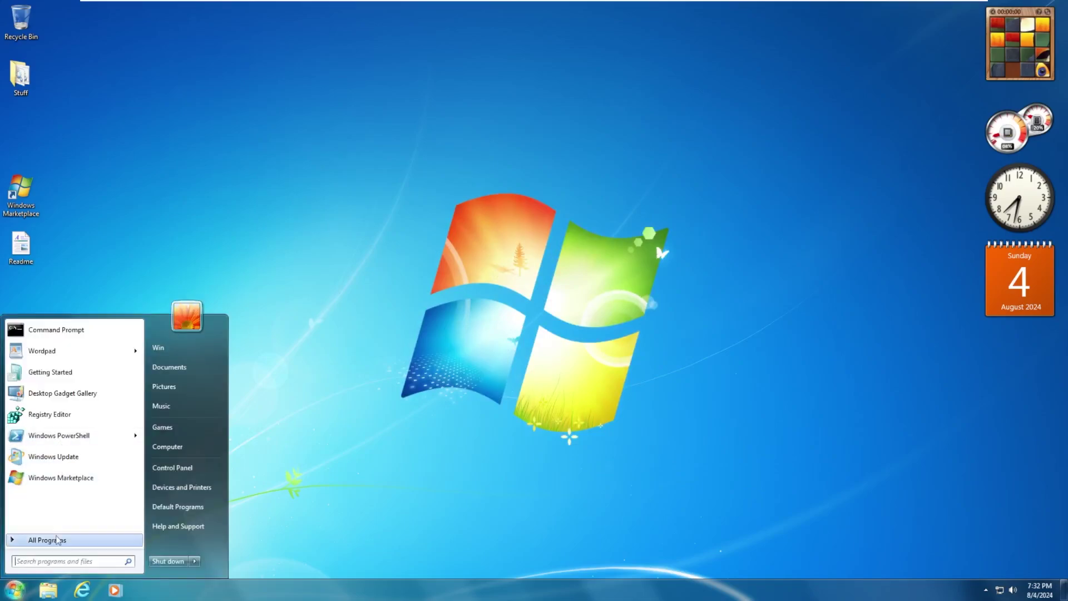
click(37, 538)
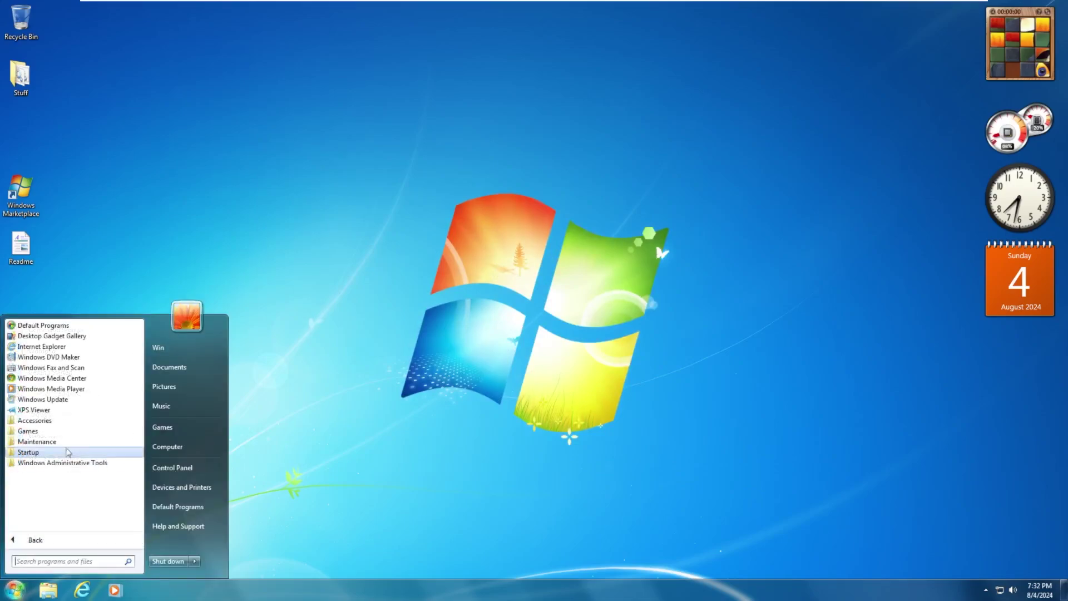
click(69, 420)
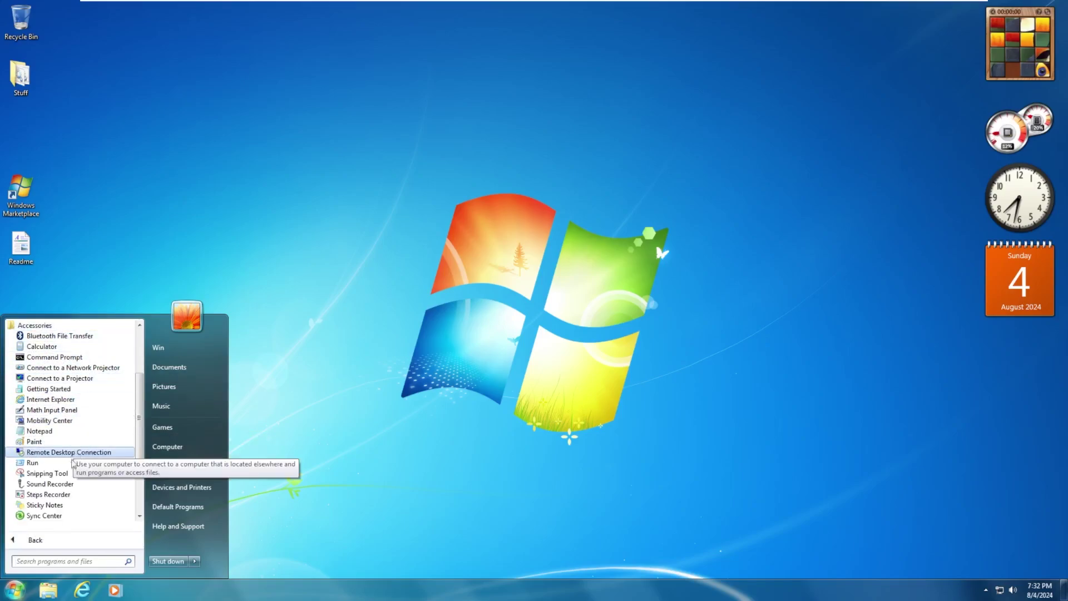
scroll(73, 470, down, 2)
click(62, 484)
scroll(62, 488, down, 1)
click(58, 493)
click(56, 466)
scroll(62, 412, down, 2)
Play Purble Place's cake factory on Advanced difficulty, then close the game
click(44, 430)
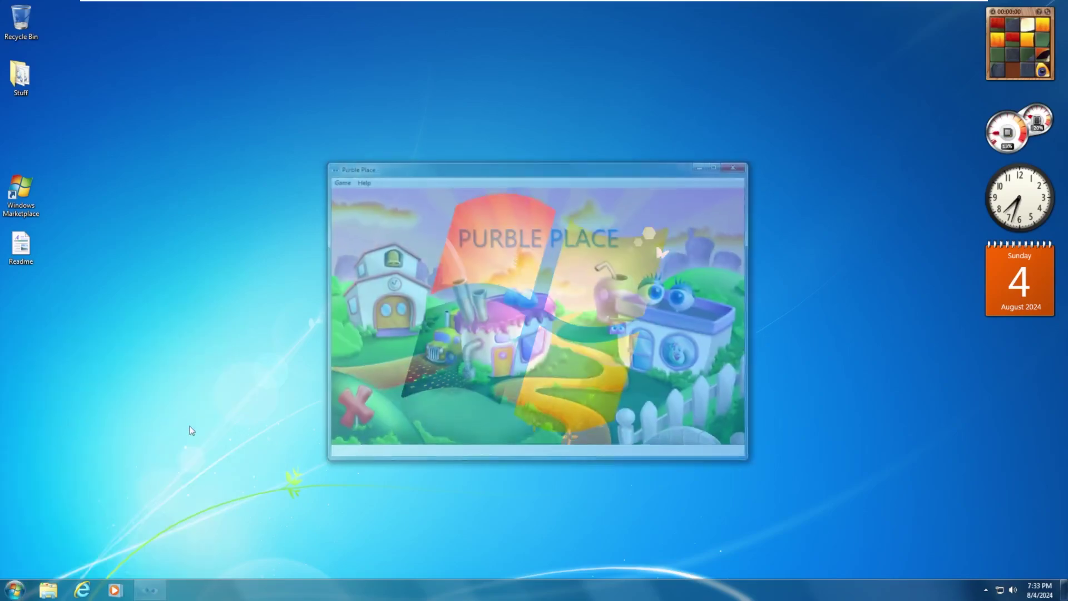
click(502, 343)
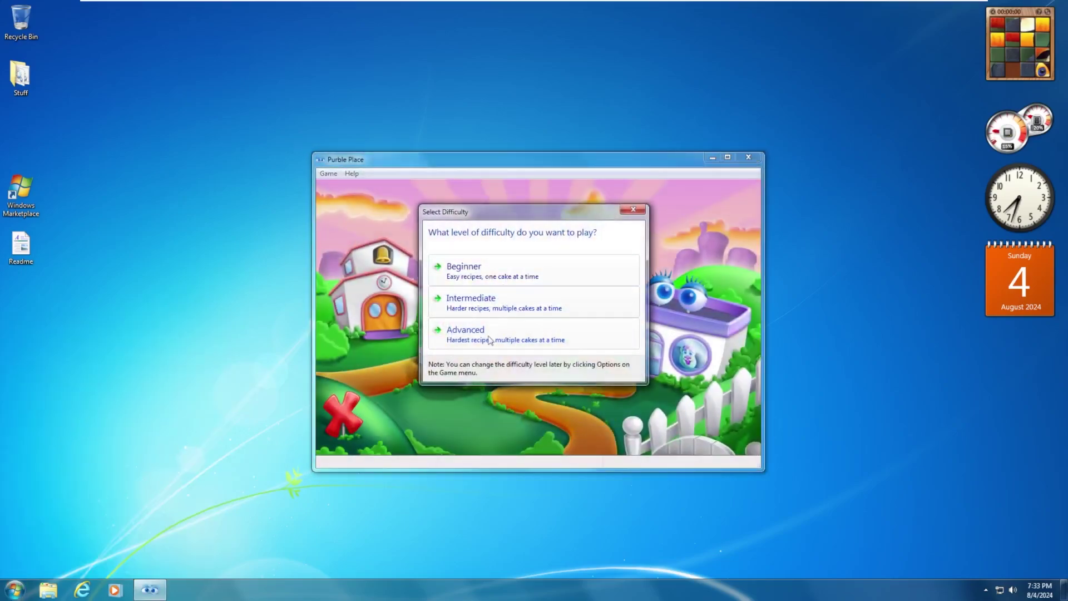
click(489, 340)
click(712, 157)
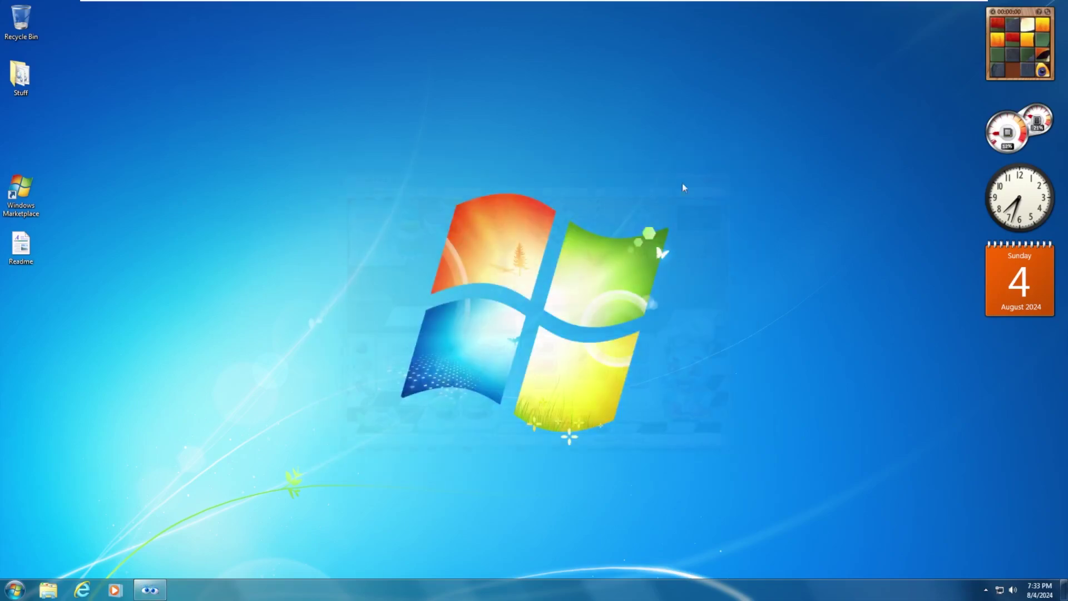
Open Windows Remote Assistance from the Maintenance folder, close it, and reopen All Programs
click(15, 589)
click(44, 541)
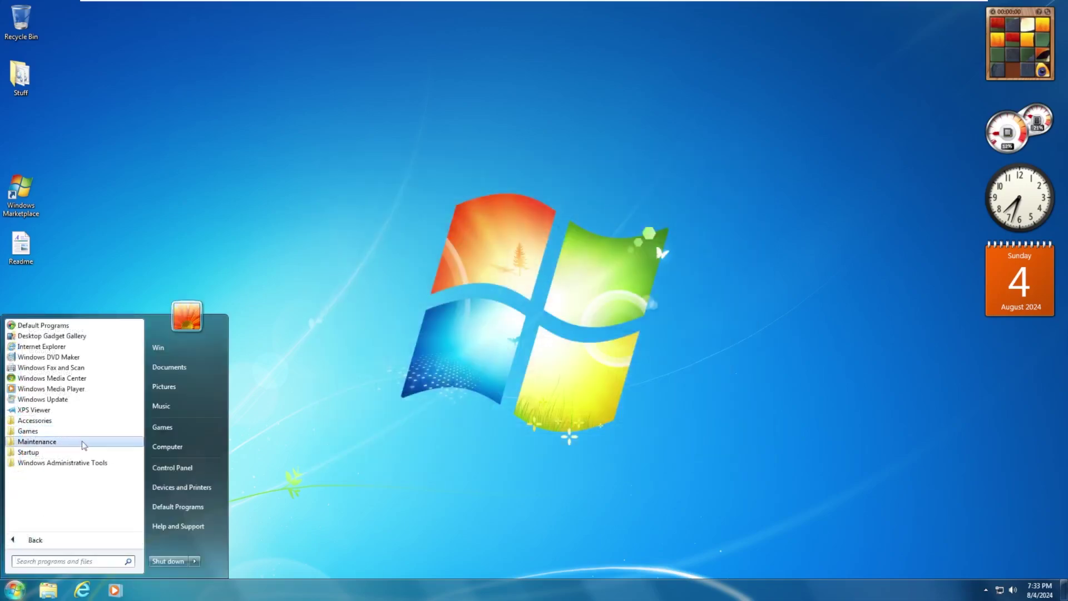
click(67, 431)
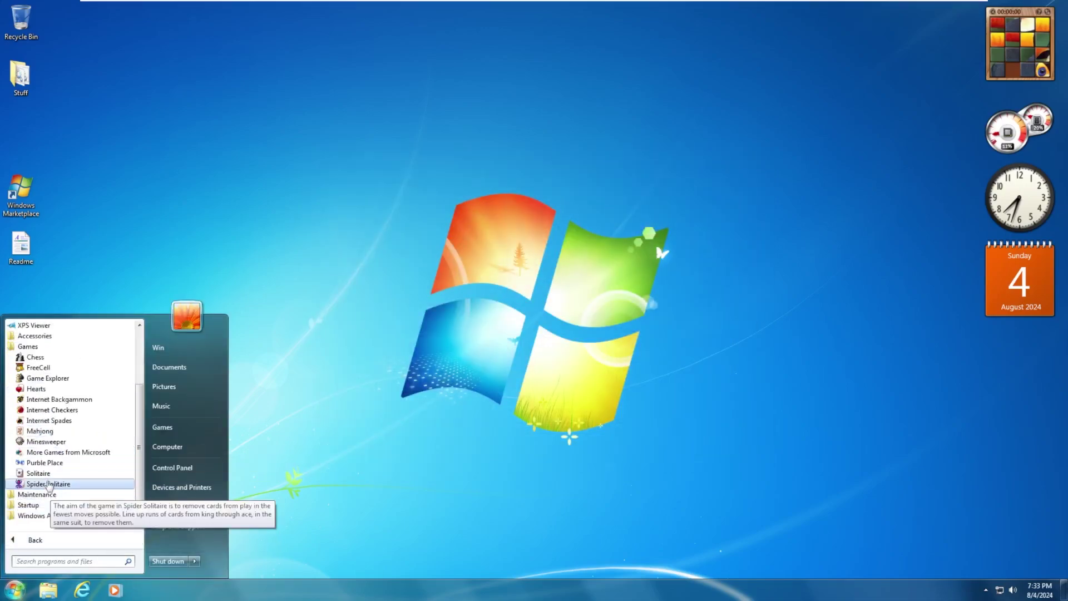
click(47, 494)
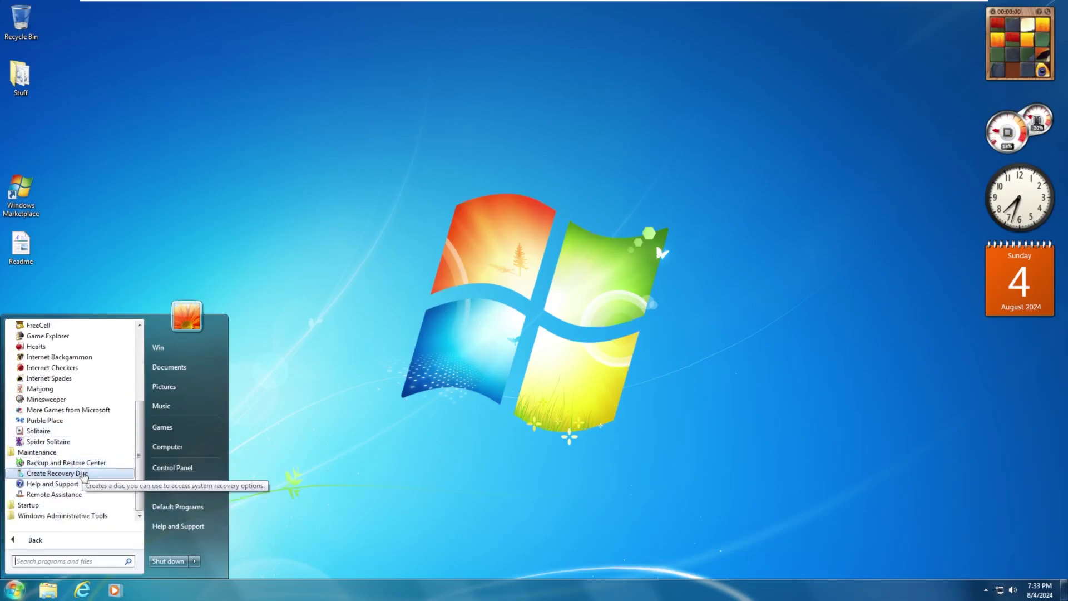
click(72, 494)
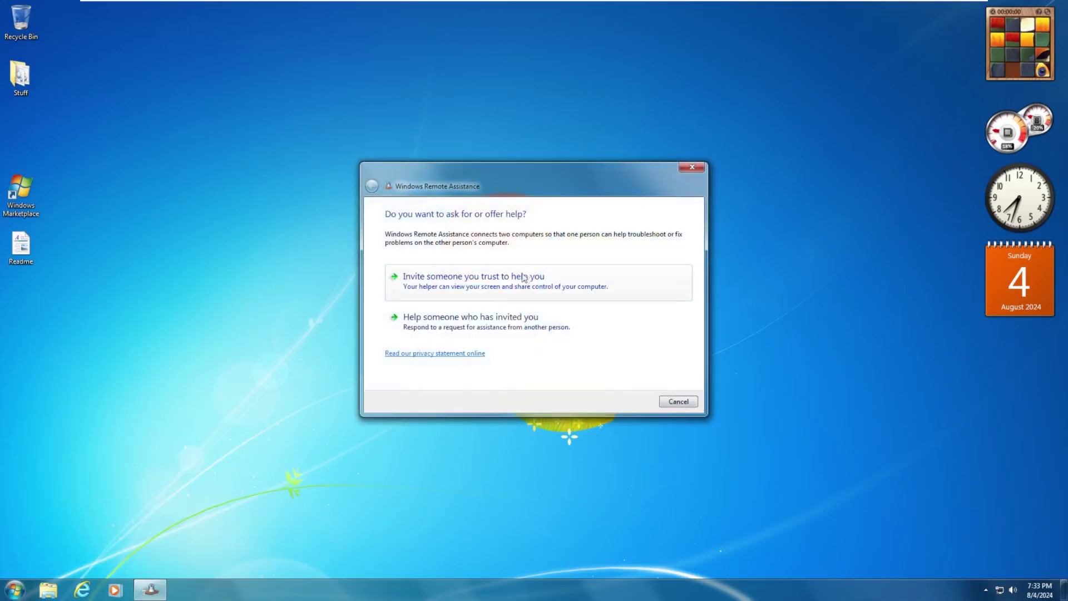
click(692, 167)
click(15, 590)
click(34, 540)
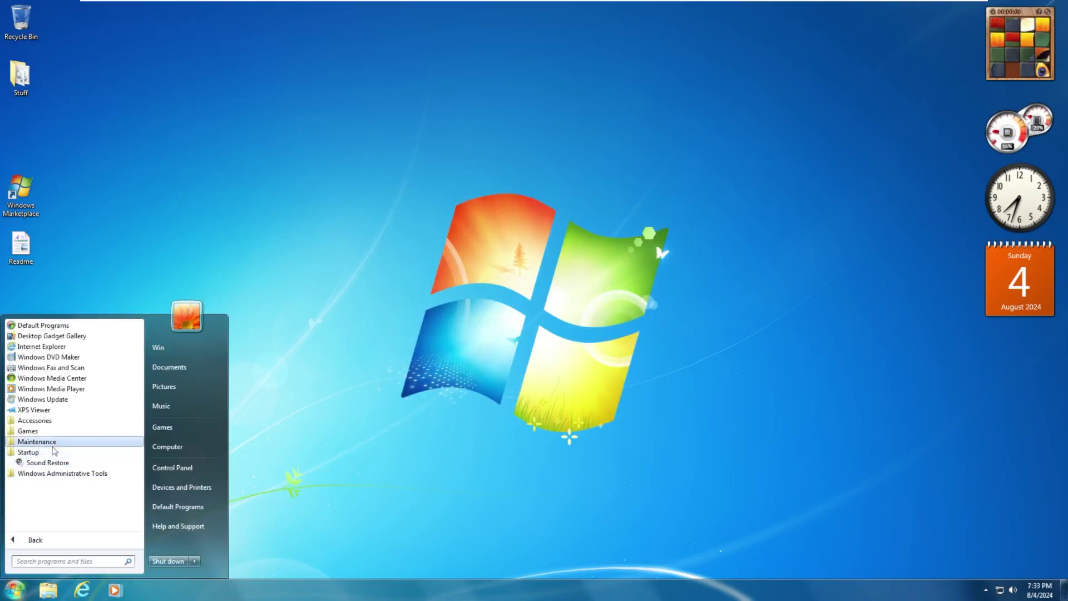
Launch Windows Firewall with Advanced Security from Administrative Tools, reposition it, then close it
click(56, 478)
scroll(56, 481, down, 1)
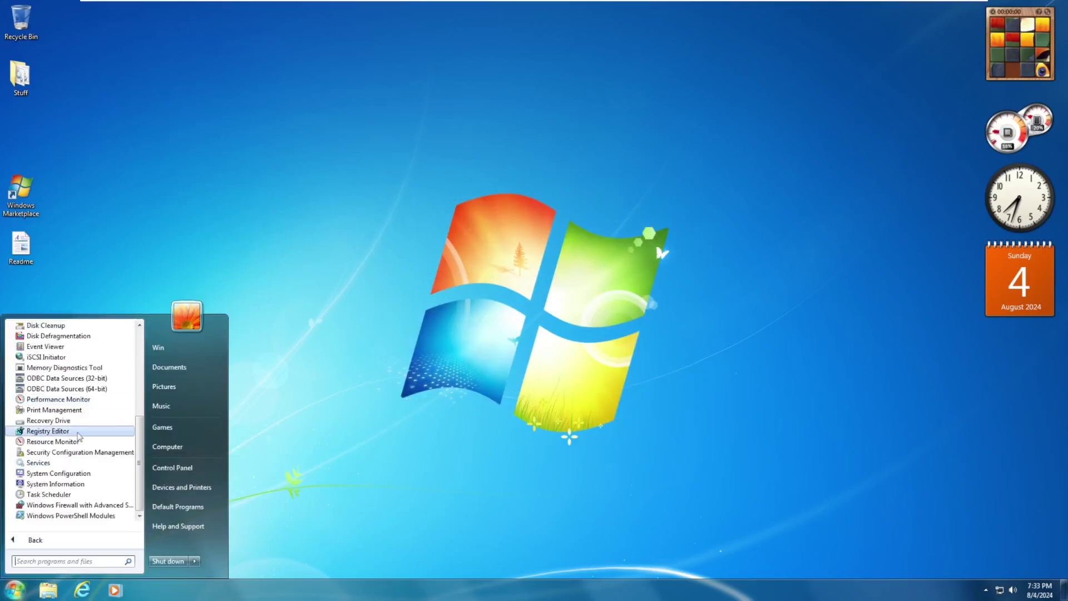
click(85, 513)
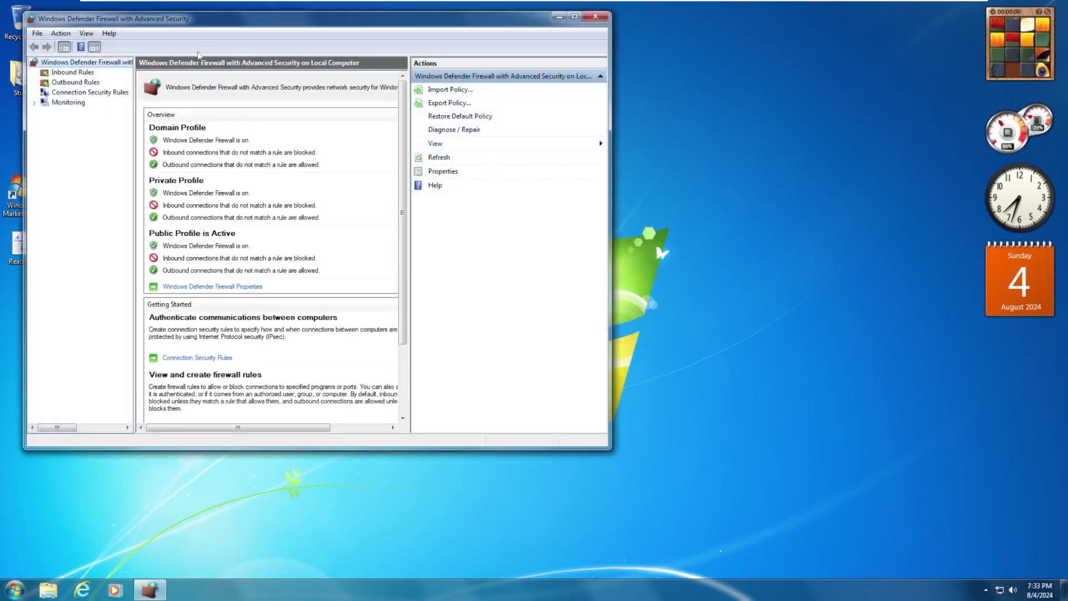
drag(215, 24, 274, 56)
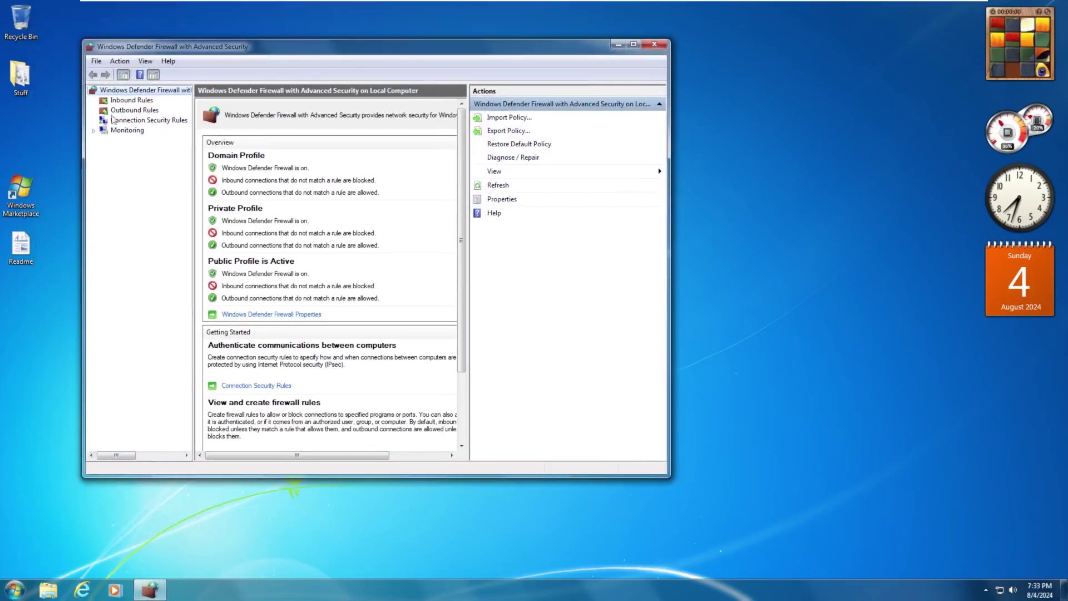
click(655, 45)
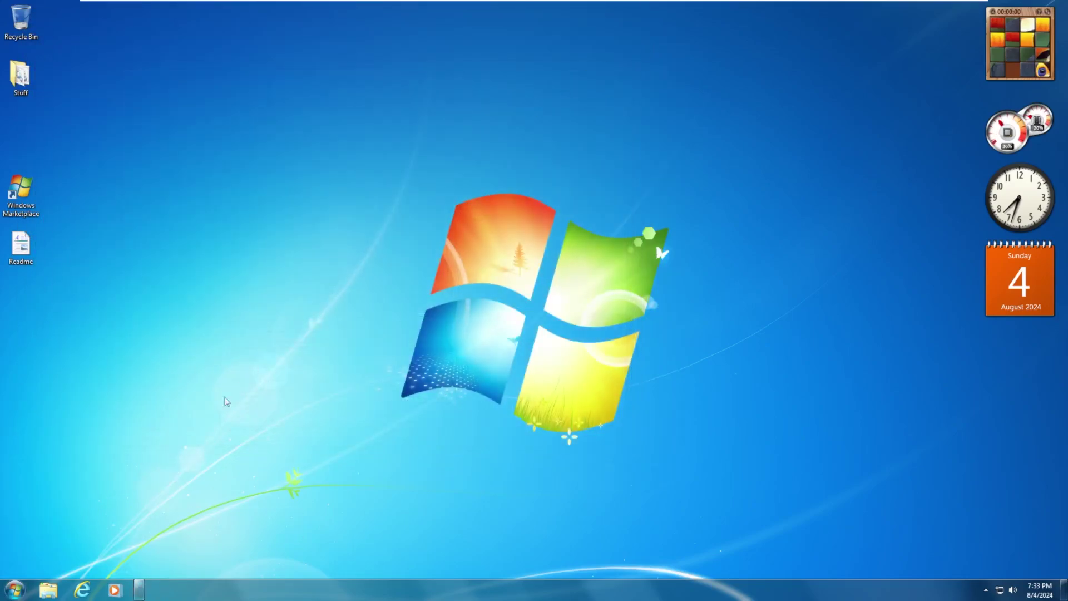
right_click(348, 578)
click(370, 542)
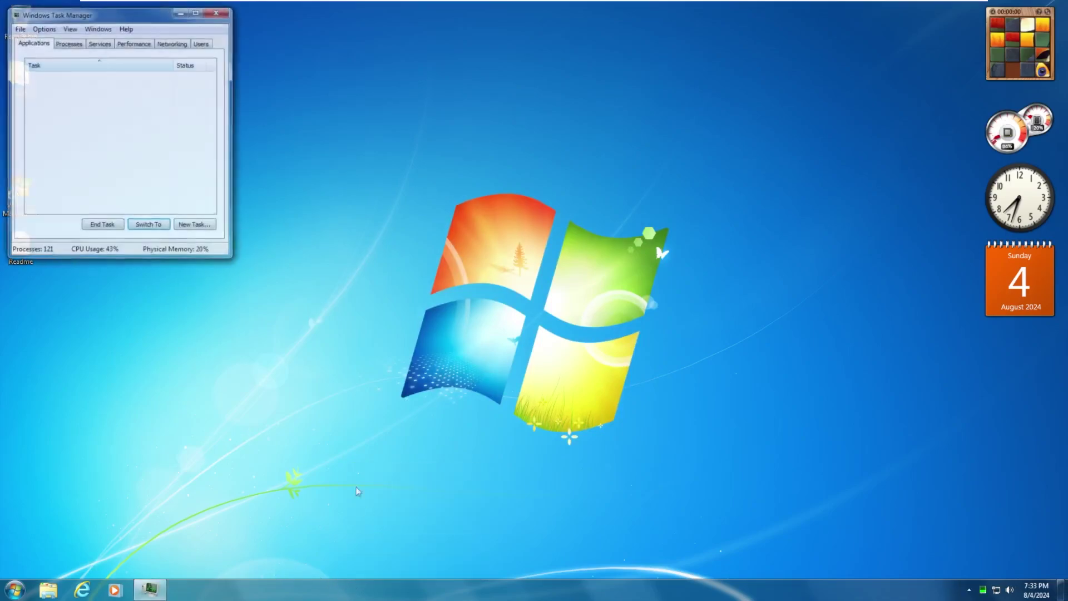
drag(118, 22, 310, 123)
click(263, 143)
click(293, 143)
click(327, 143)
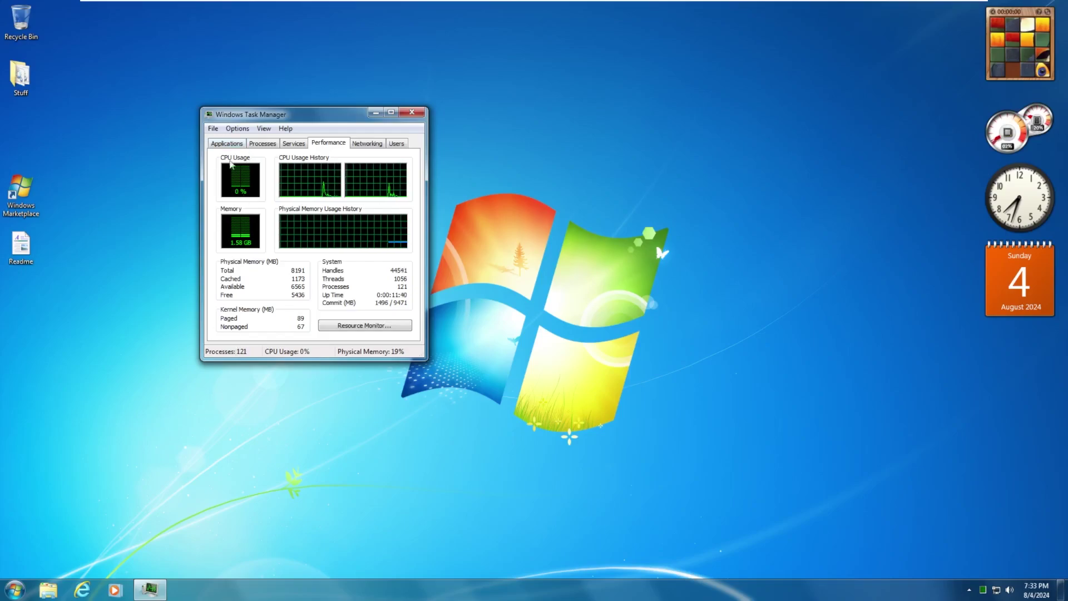
click(227, 144)
click(272, 144)
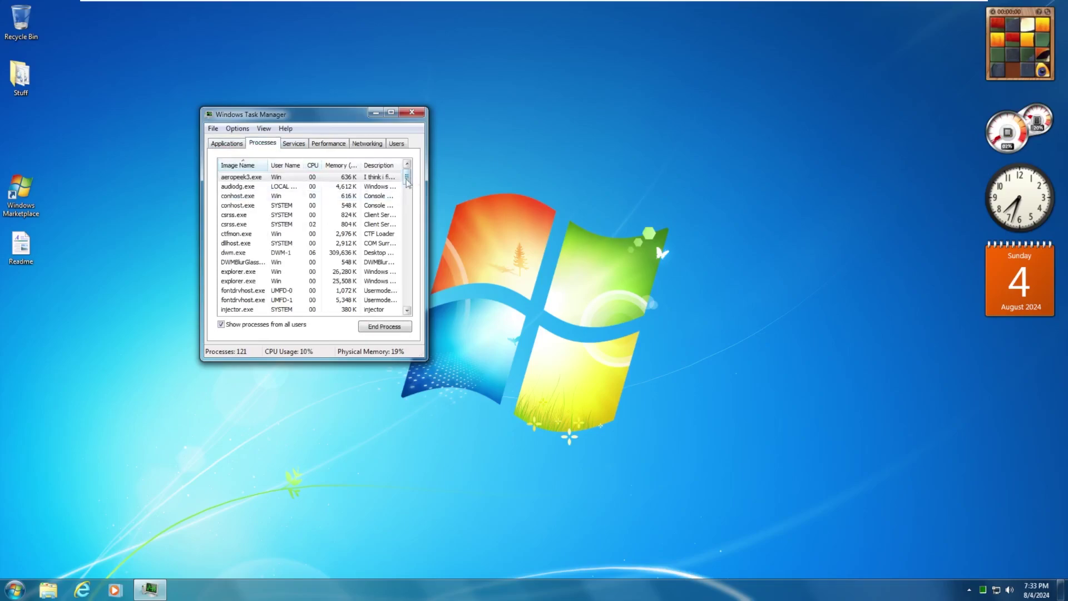
click(395, 116)
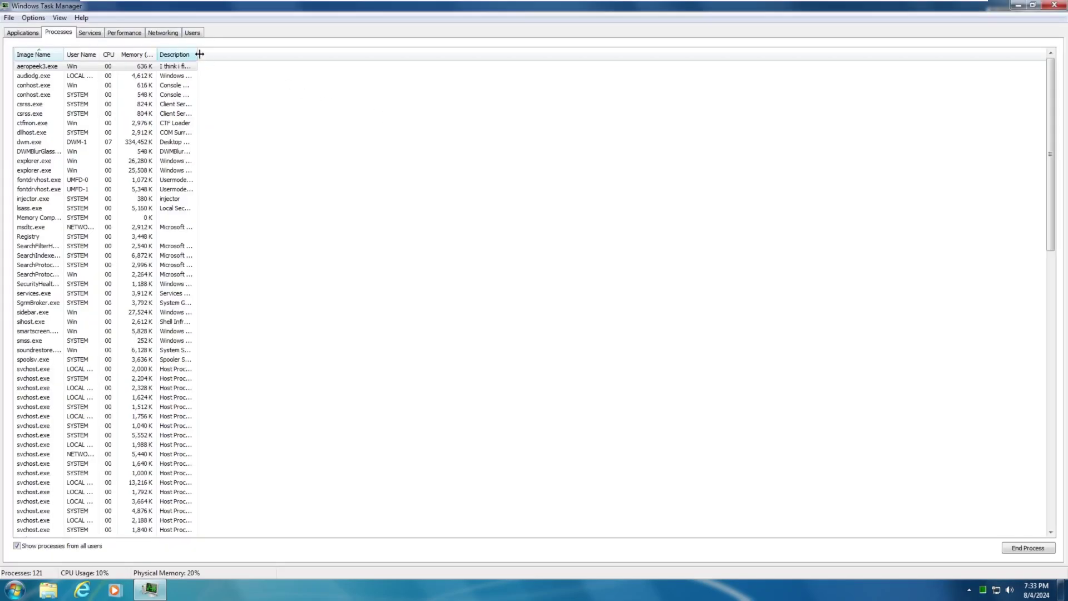
drag(199, 54, 314, 56)
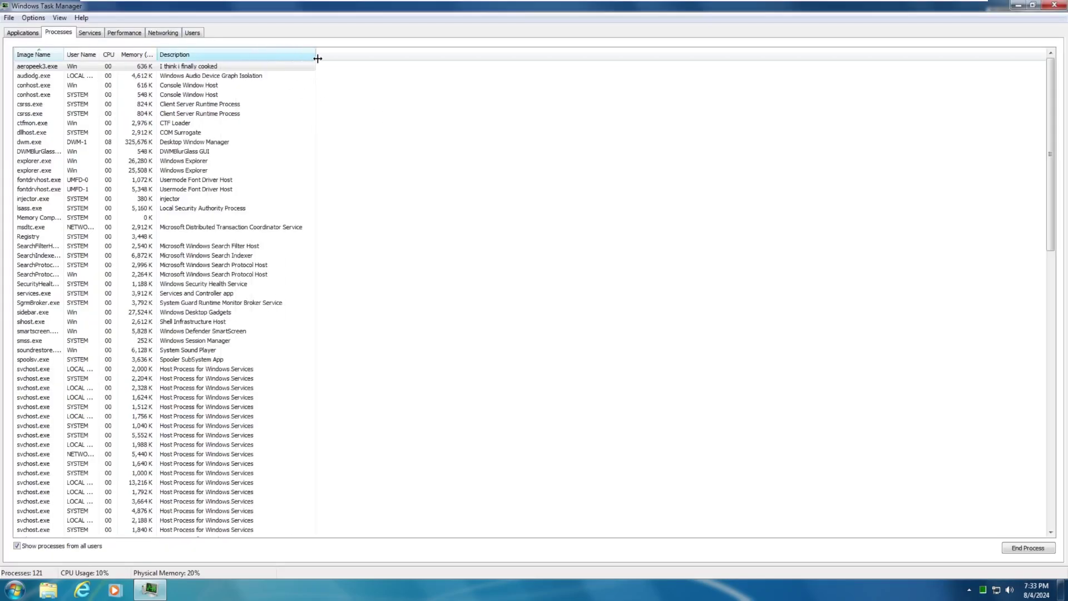
double_click(166, 7)
drag(320, 113, 448, 114)
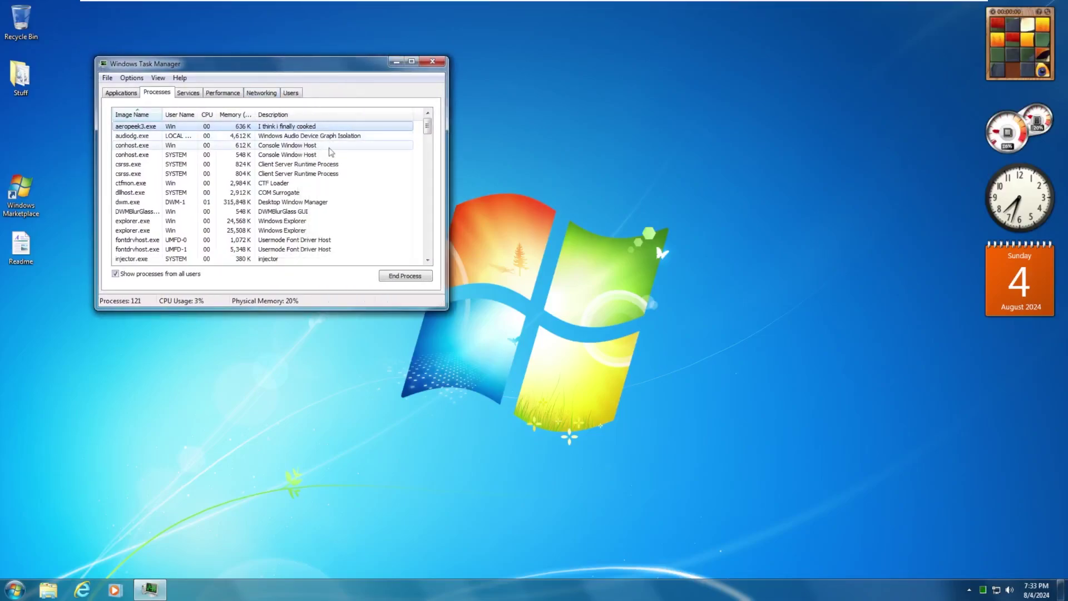
right_click(273, 129)
click(145, 139)
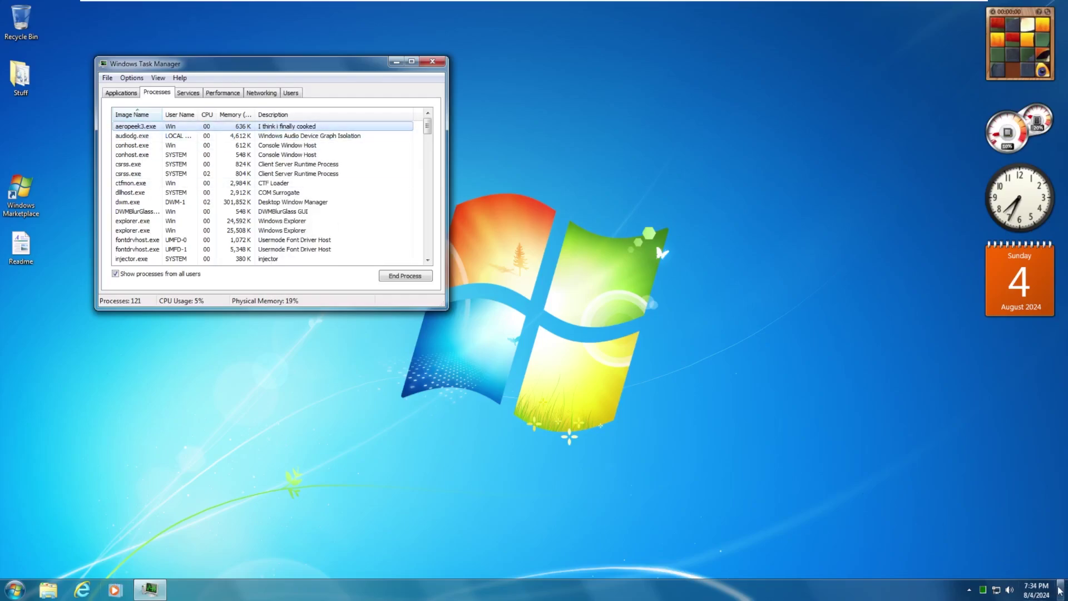
mouse_move(1060, 591)
drag(429, 129, 439, 49)
click(188, 93)
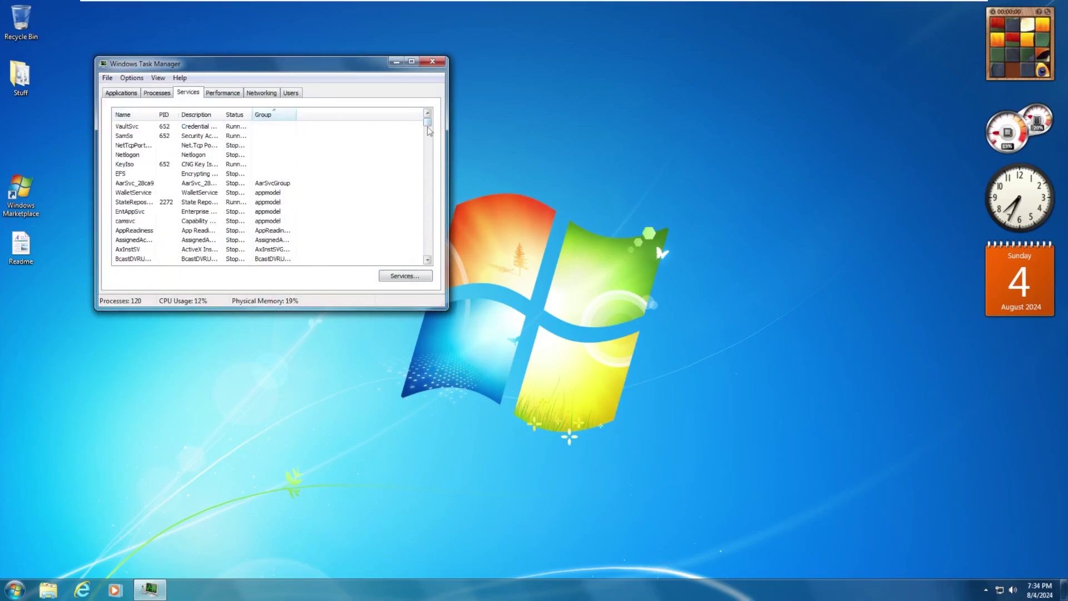
drag(428, 131, 429, 87)
click(432, 62)
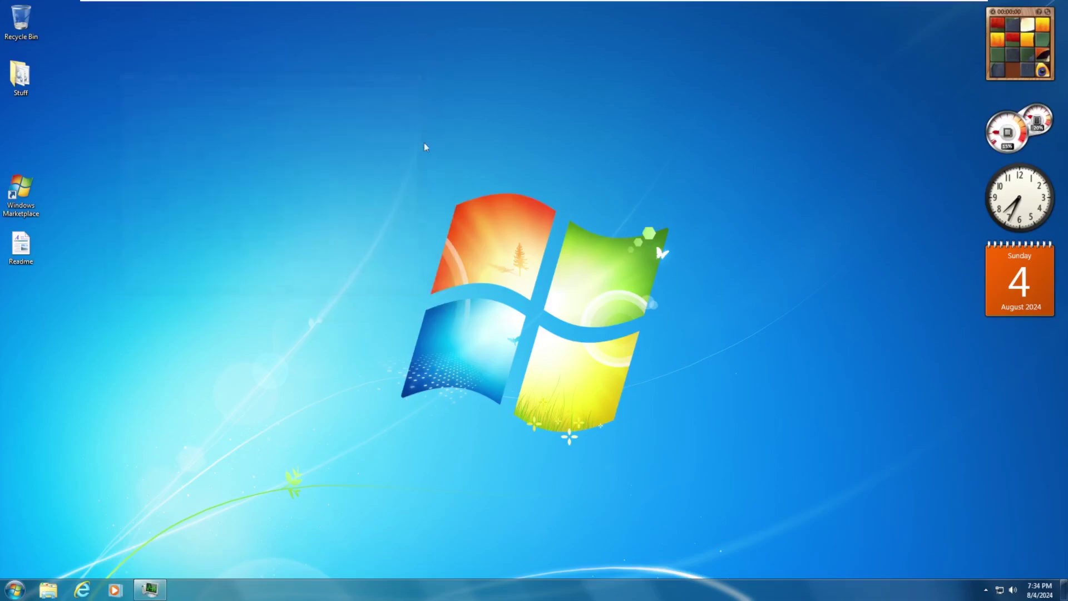
key(super+r)
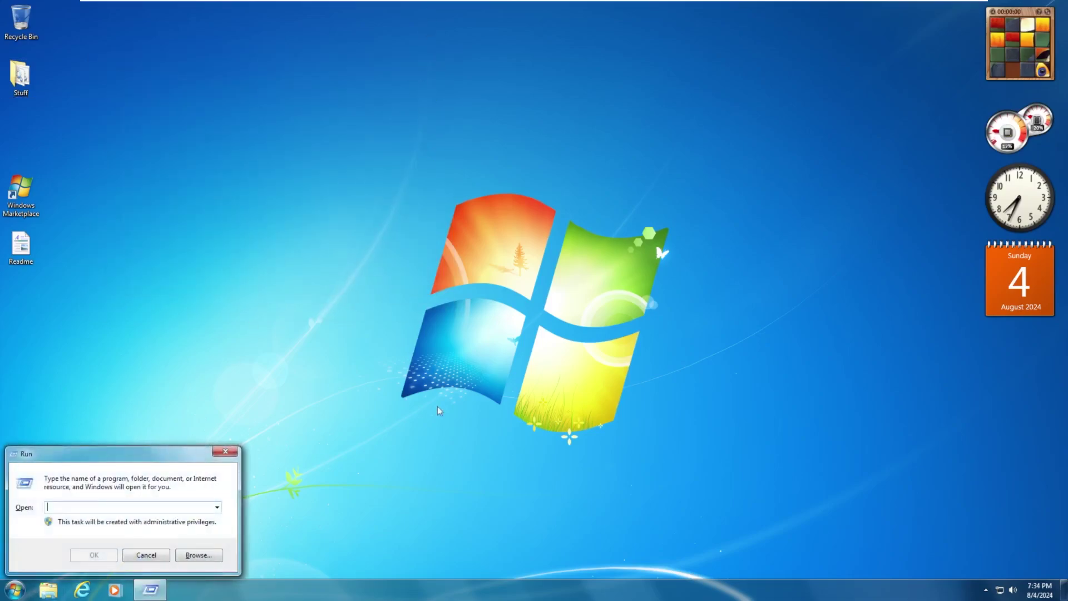
text(winver)
key(Return)
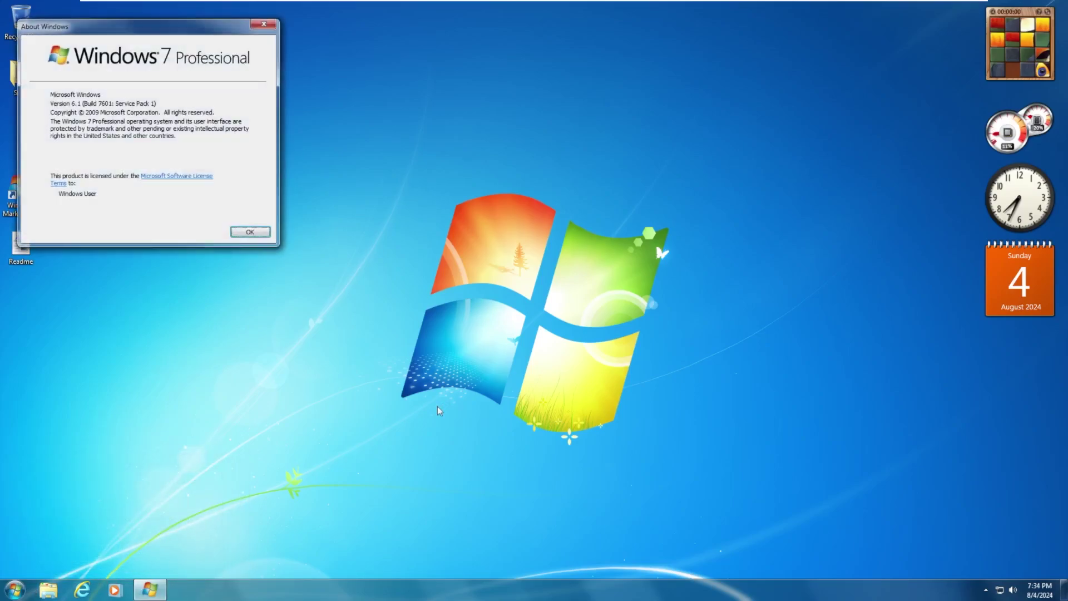
key(Return)
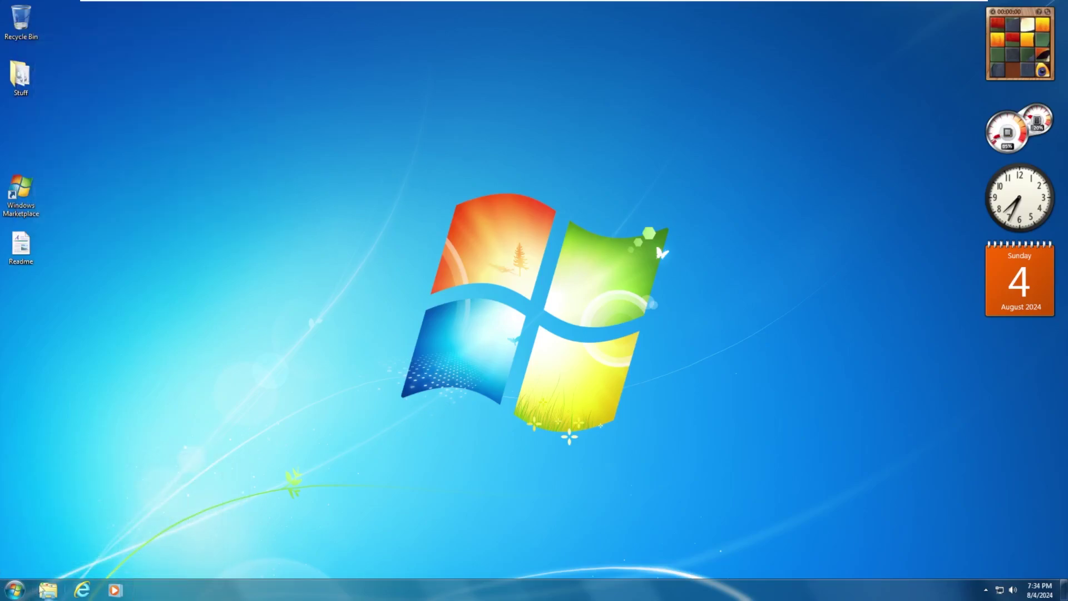
Open Local Disk (C:) in Explorer, peek into Users, and go back
click(48, 590)
click(272, 334)
double_click(426, 213)
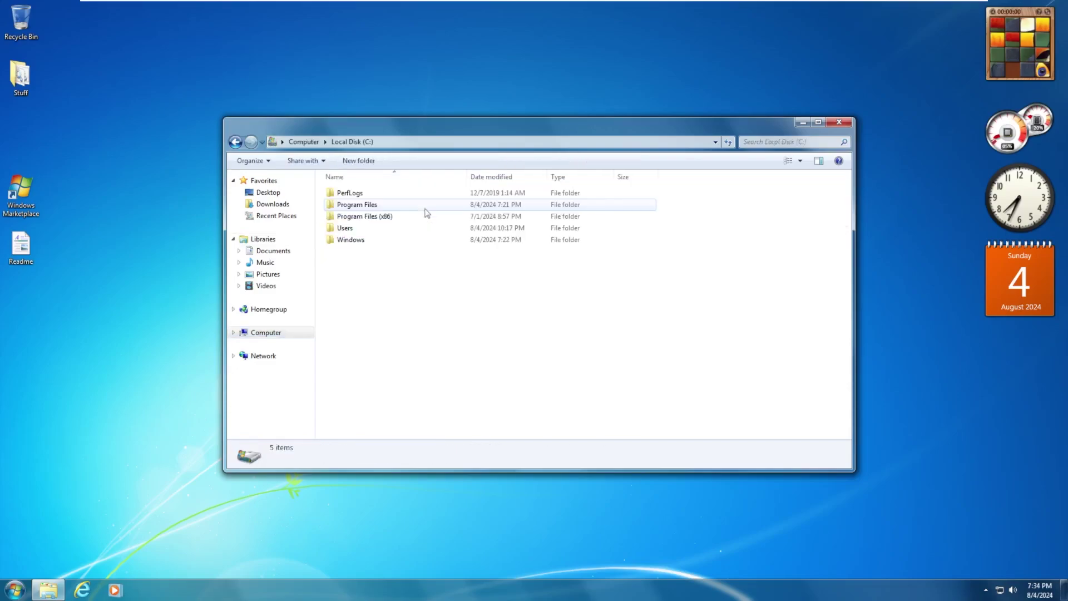
double_click(409, 228)
key(BackSpace)
Browse the Windows folder and launch winhlp32, then close its help window
click(355, 239)
double_click(355, 240)
scroll(369, 410, down, 20)
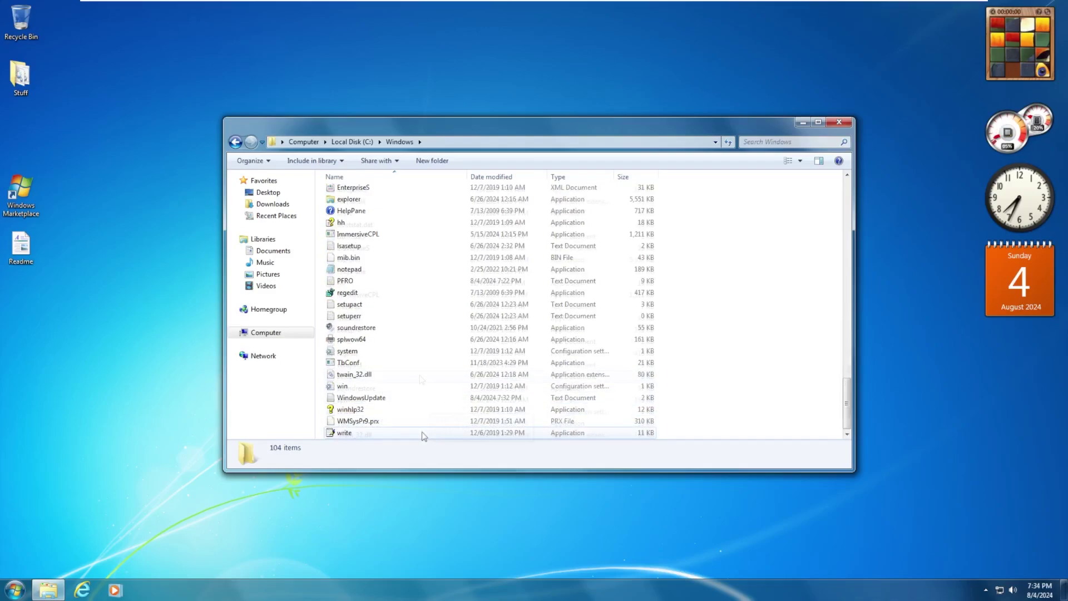
scroll(421, 377, up, 7)
scroll(514, 414, down, 1)
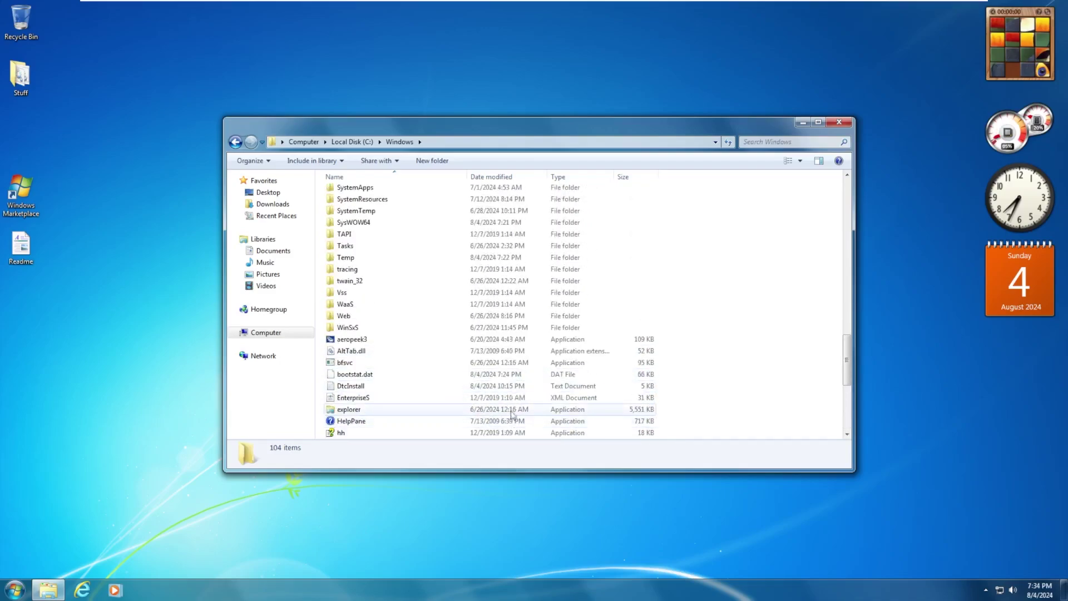
scroll(512, 414, down, 2)
click(471, 351)
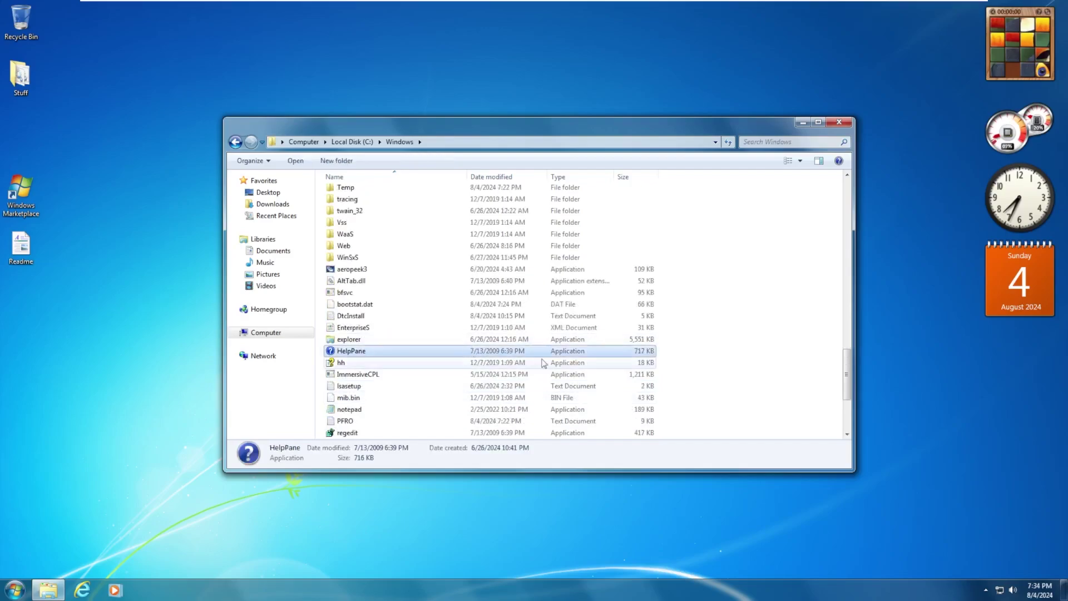
scroll(510, 363, down, 4)
click(499, 354)
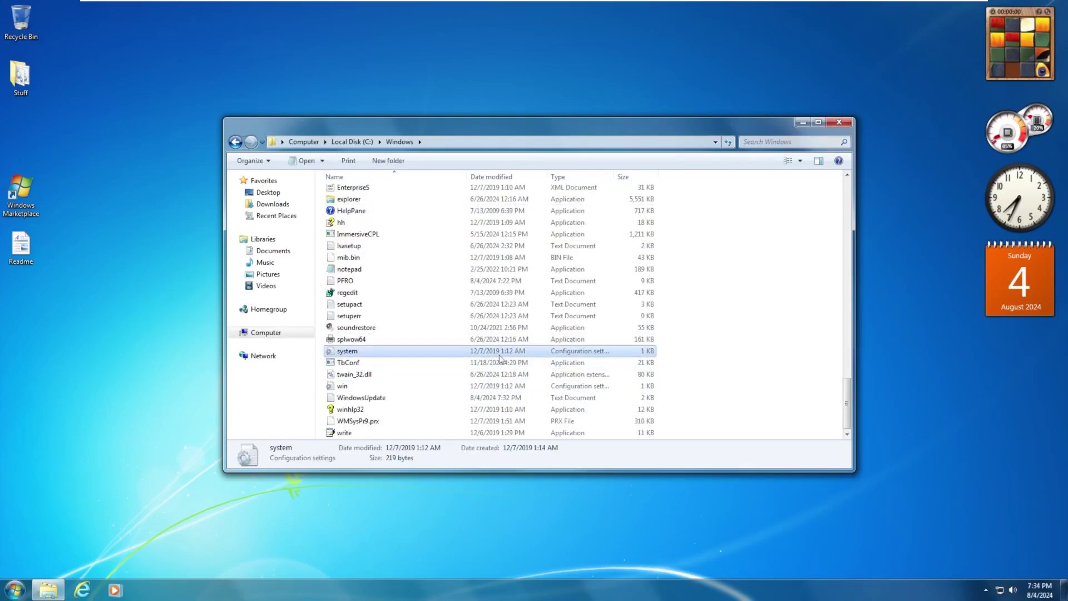
click(501, 411)
double_click(503, 412)
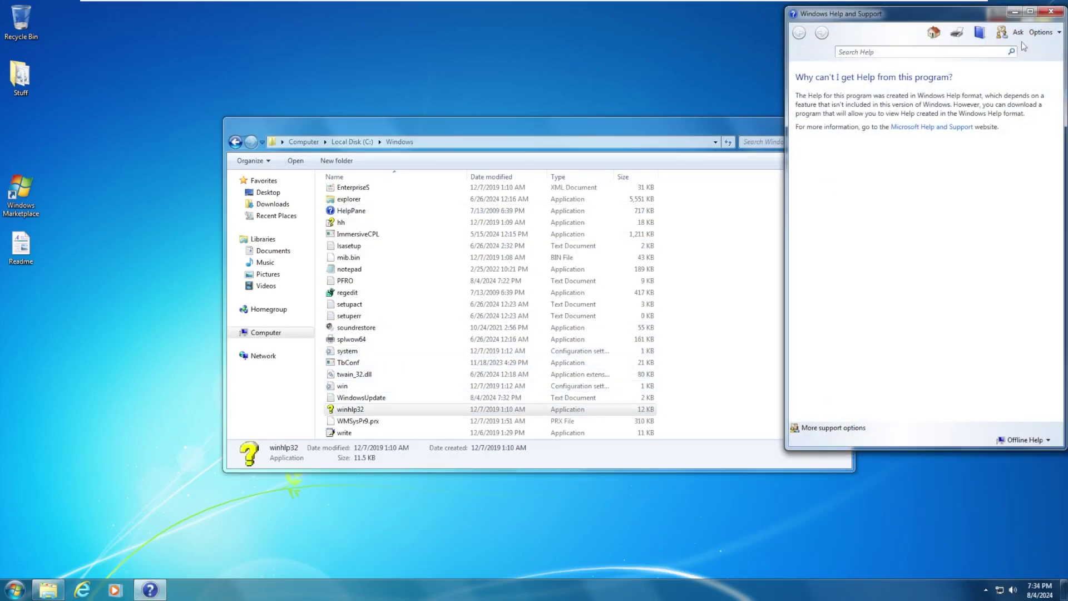
click(1049, 13)
Select the Migration folder, then revisit Users and return to Local Disk (C:)
scroll(487, 241, up, 15)
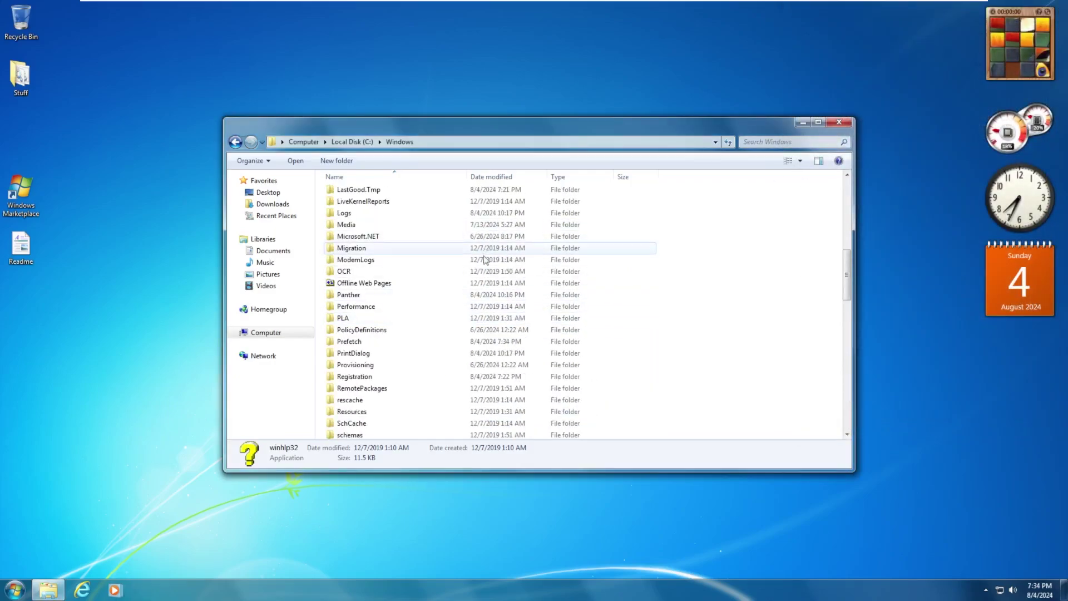
click(481, 252)
scroll(487, 239, up, 9)
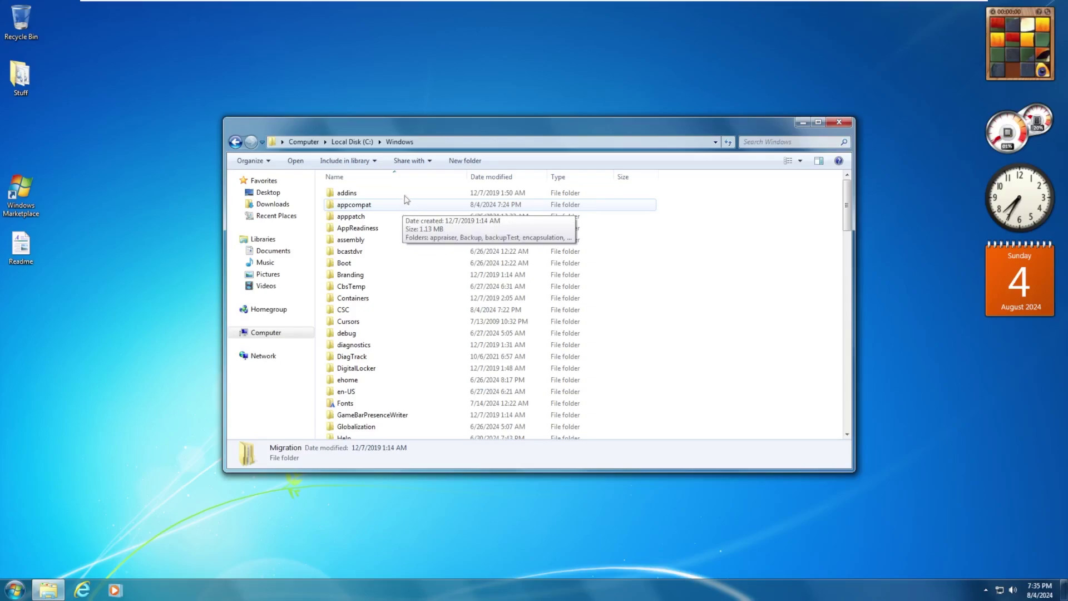
click(352, 141)
double_click(377, 227)
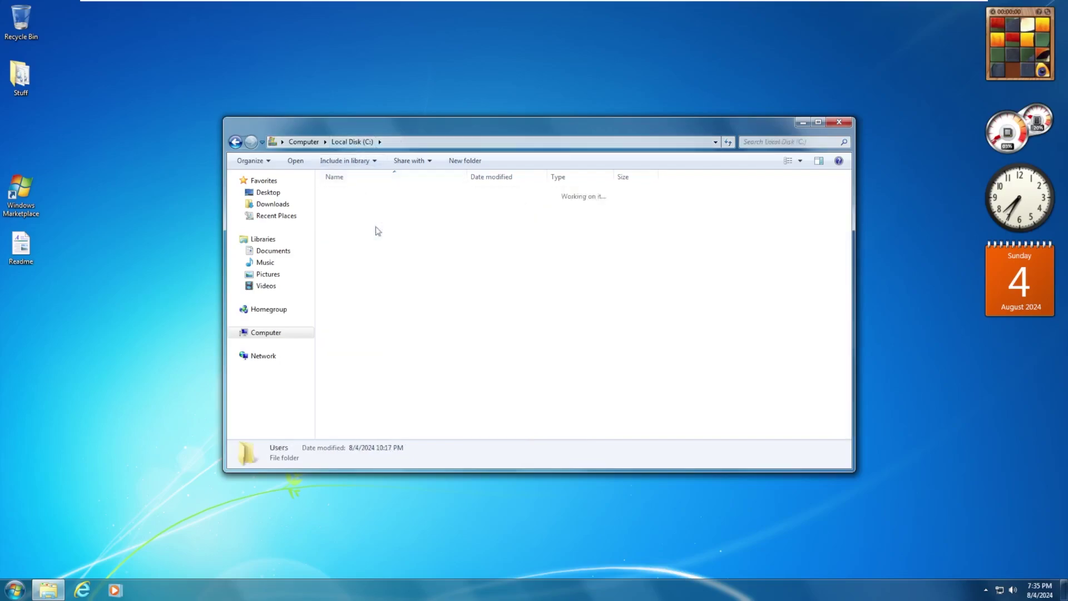
click(352, 142)
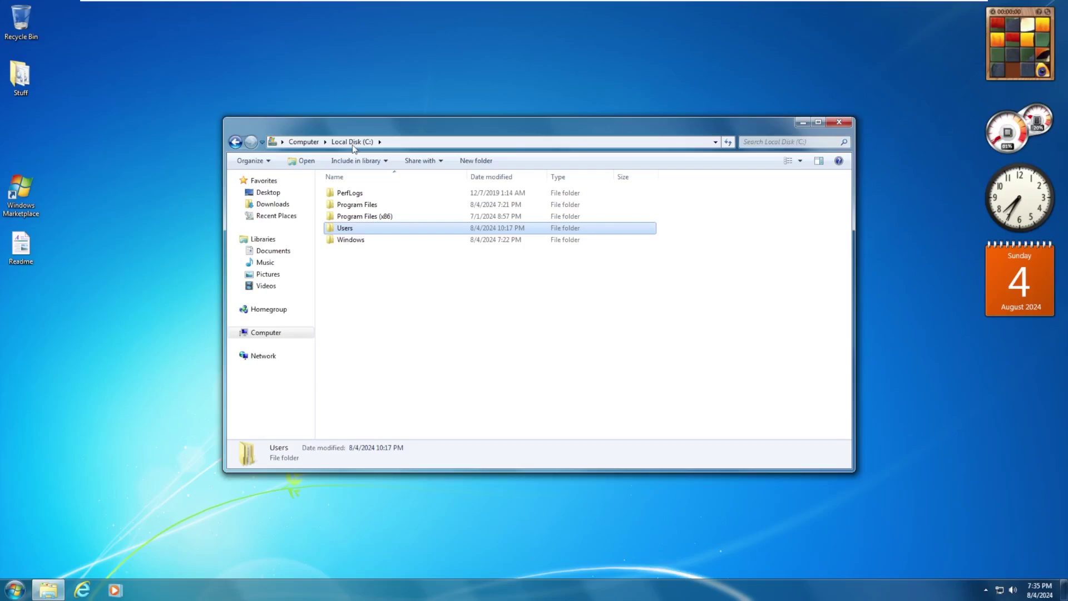
Close the Local Disk (C:) Explorer window and drag a selection box across the bare desktop
click(840, 122)
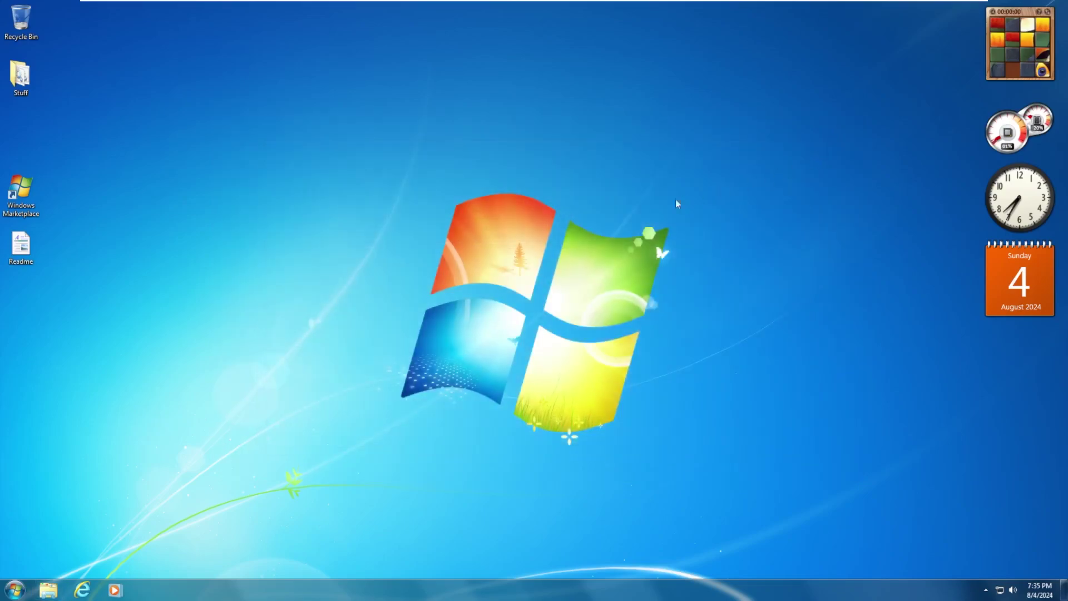
drag(104, 381, 601, 166)
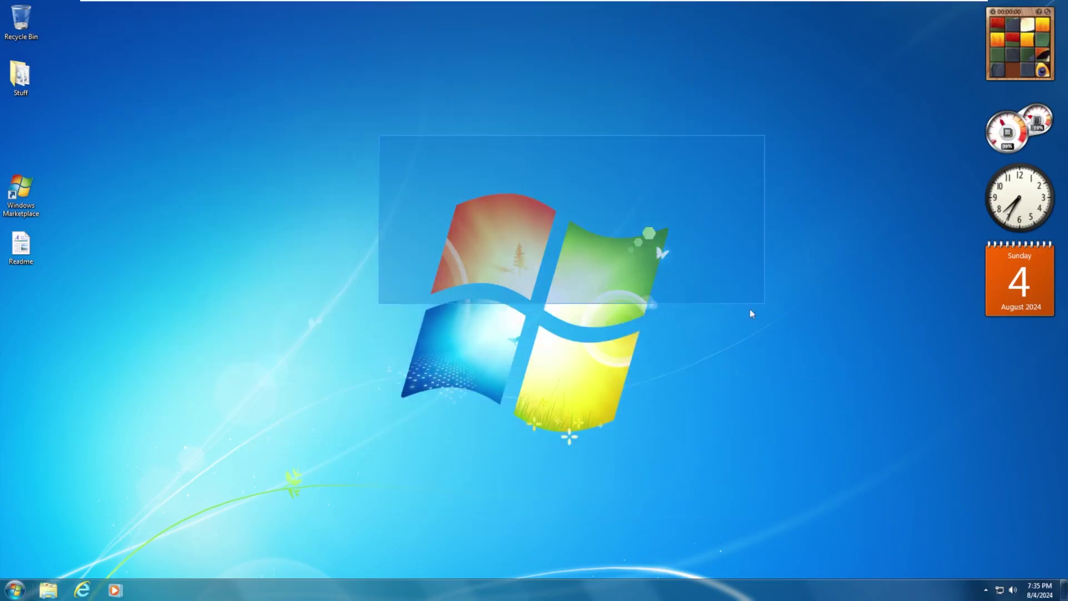